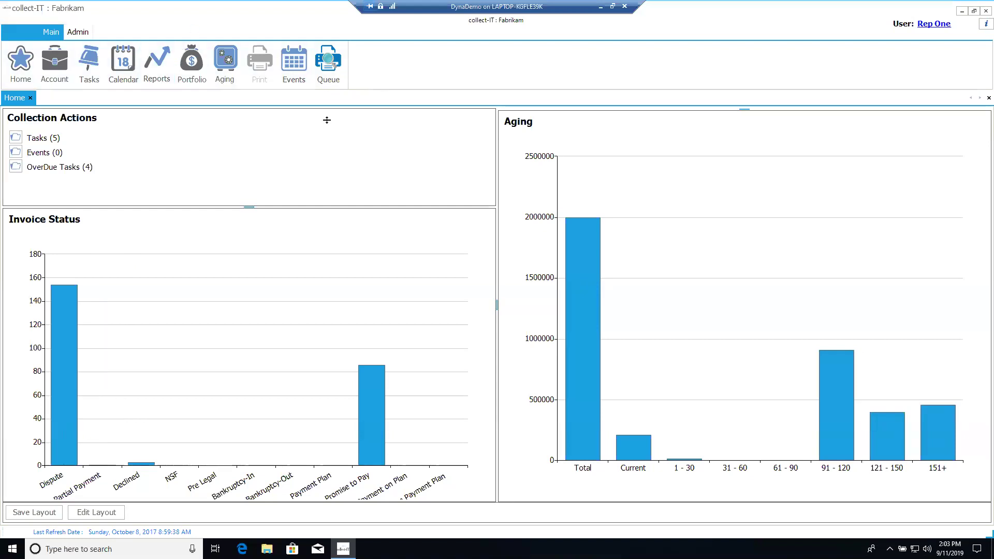
Open the aging list from the dashboard's Aging chart and move the Total column behind the 151+ column
{"action": "left_click", "coordinate": [597, 323]}
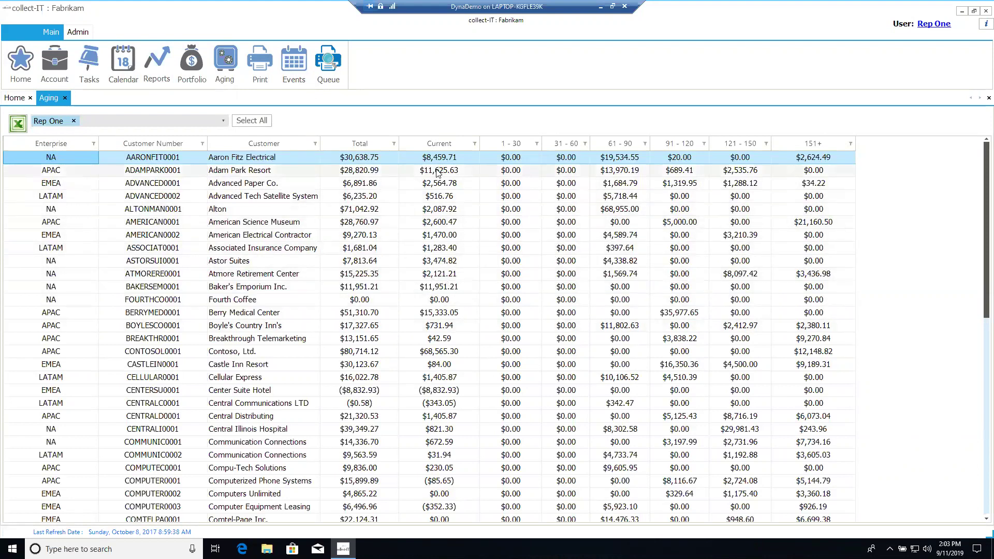
{"action": "left_click_drag", "start_coordinate": [358, 144], "coordinate": [853, 145]}
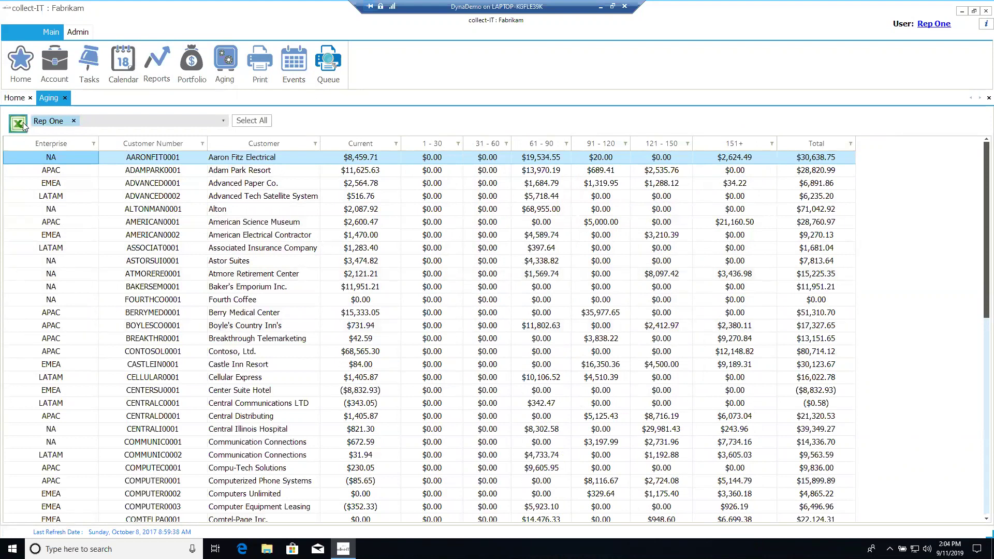
{"action": "left_click", "coordinate": [223, 121]}
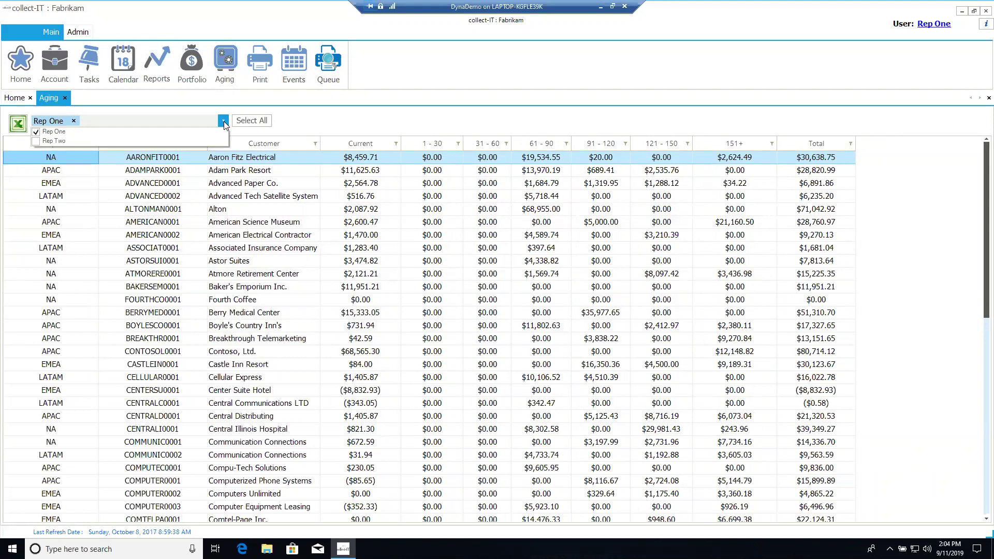
{"action": "left_click", "coordinate": [437, 132]}
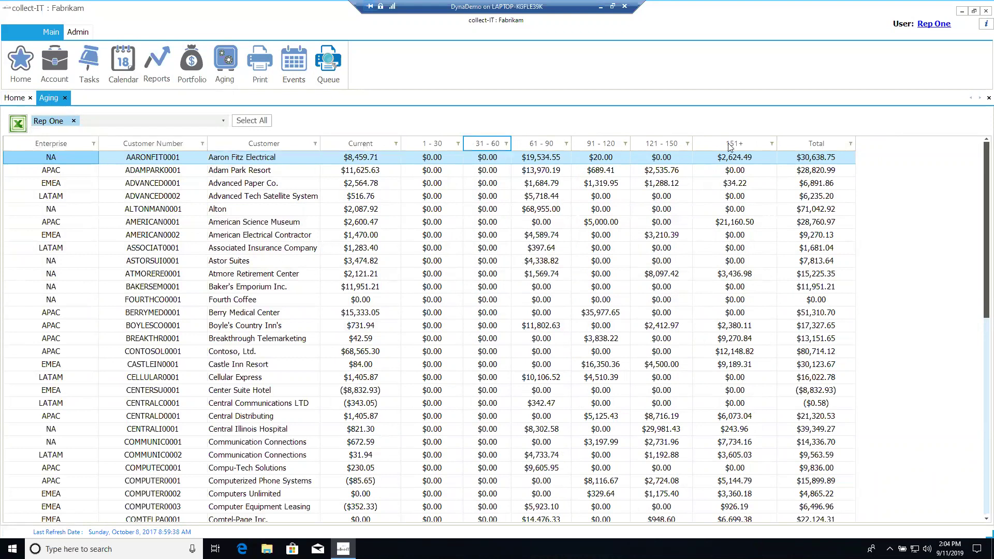
Sort the customers in the aging list by Total in descending order
{"action": "left_click", "coordinate": [814, 144]}
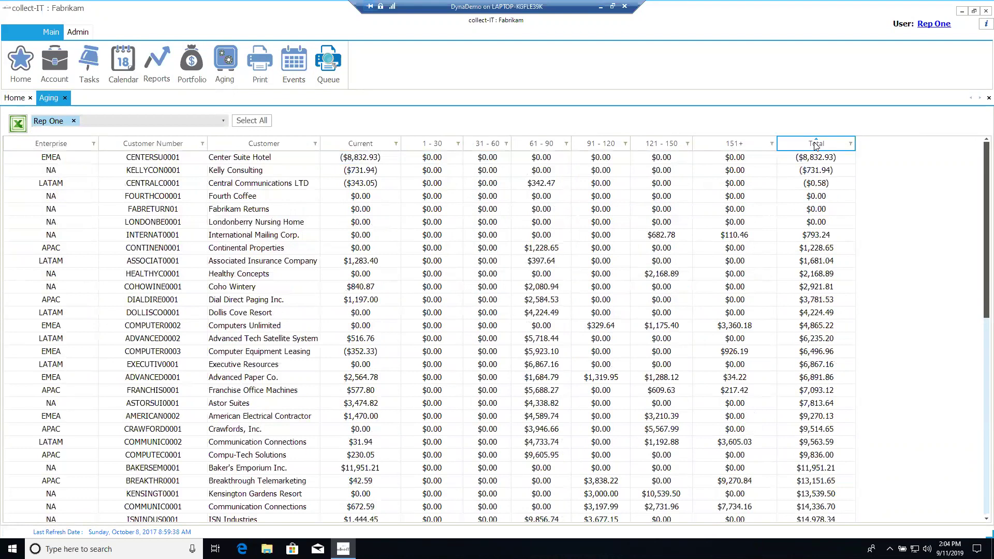
{"action": "left_click", "coordinate": [815, 144]}
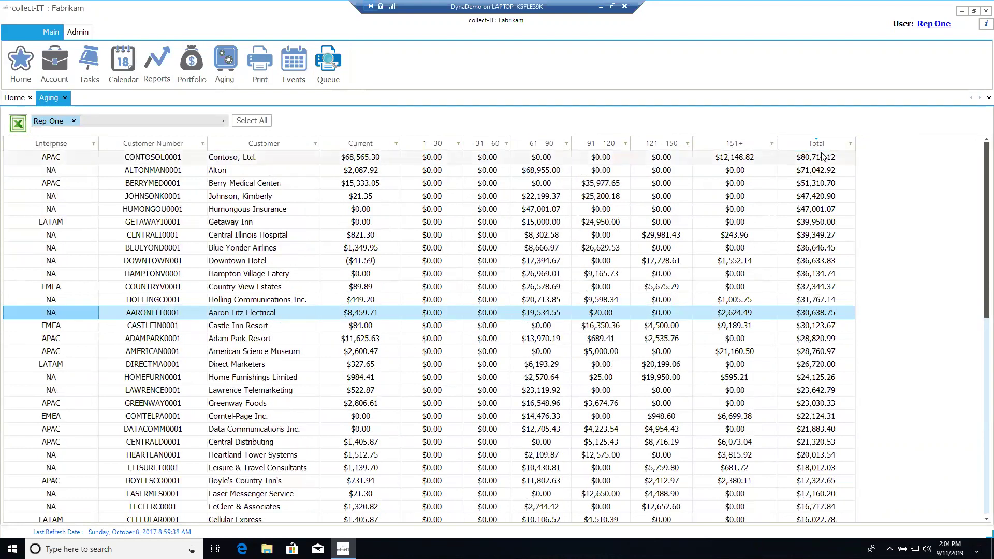
Filter the aging list's Total column to show only customers with a total greater than 25000
{"action": "left_click", "coordinate": [850, 144]}
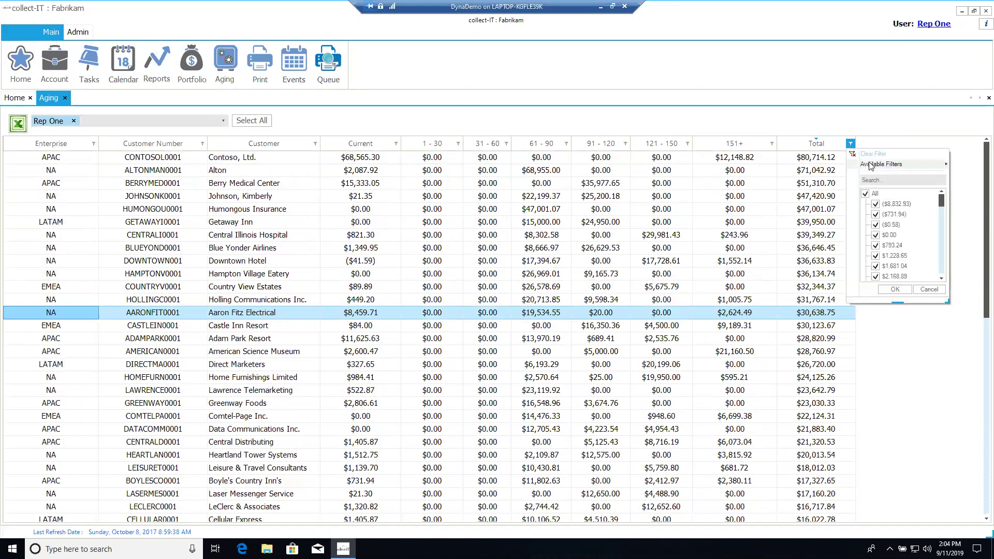
{"action": "mouse_move", "coordinate": [870, 165]}
{"action": "left_click", "coordinate": [787, 195]}
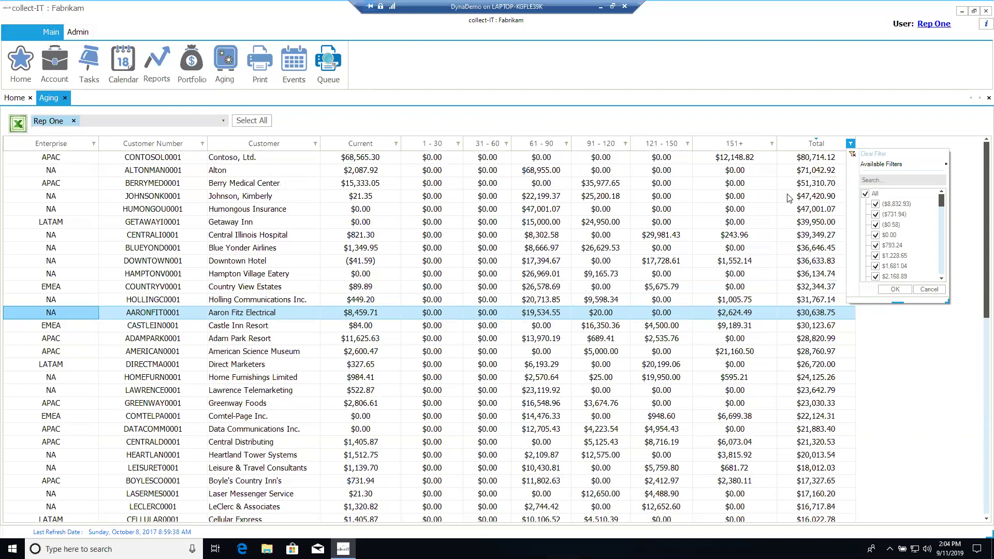
{"action": "left_click", "coordinate": [539, 266]}
{"action": "scroll", "coordinate": [541, 264], "scroll_direction": "down", "scroll_amount": 1}
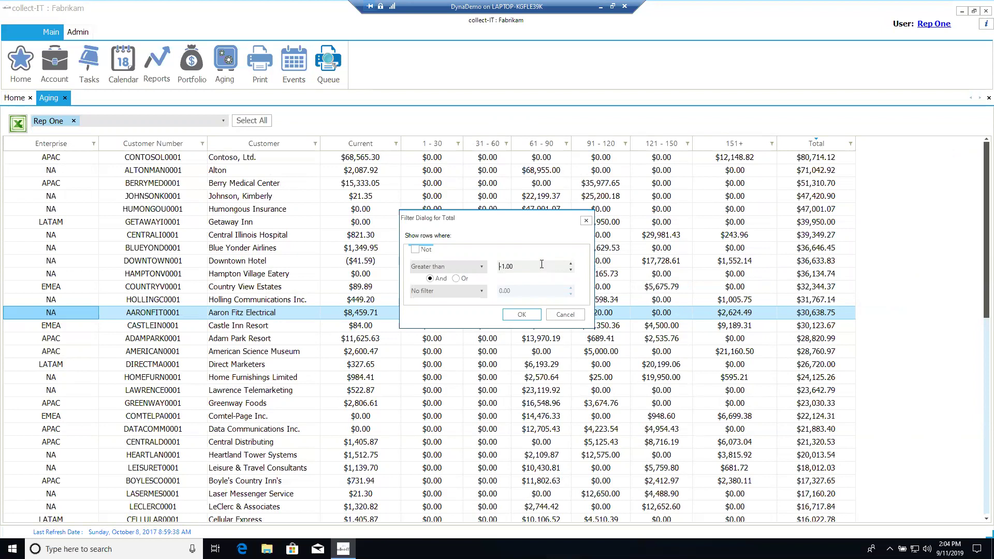
{"action": "key", "text": "shift+Left"}
{"action": "key", "text": "shift+Left"}
{"action": "key", "text": "shift+Left"}
{"action": "key", "text": "shift+Left"}
{"action": "type", "text": "2500"}
{"action": "key", "text": "BackSpace"}
{"action": "key", "text": "BackSpace"}
{"action": "key", "text": "BackSpace"}
{"action": "key", "text": "BackSpace"}
{"action": "key", "text": "BackSpace"}
{"action": "type", "text": "25000"}
{"action": "left_click", "coordinate": [520, 314]}
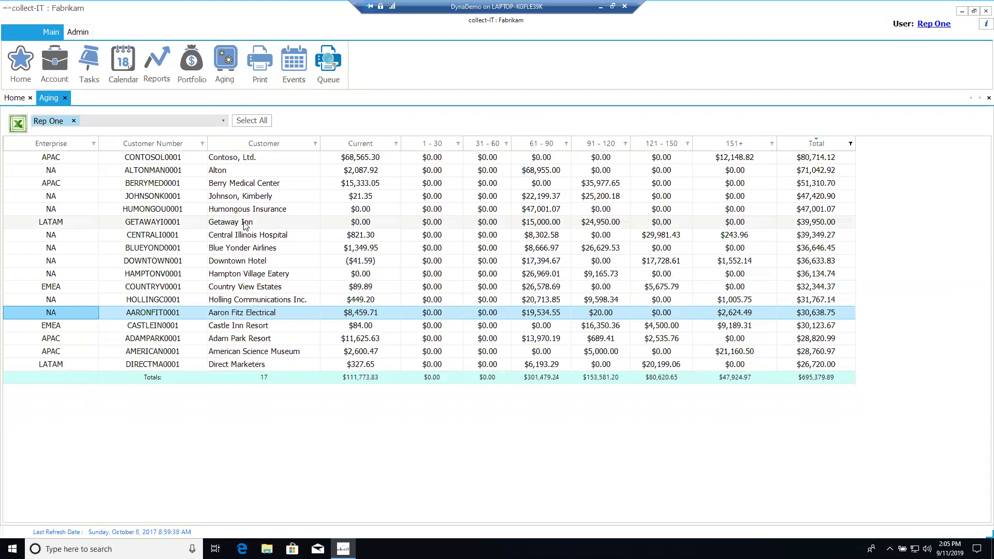
Open the collection strategies and load the rules of SampleStrategy
{"action": "left_click", "coordinate": [77, 32]}
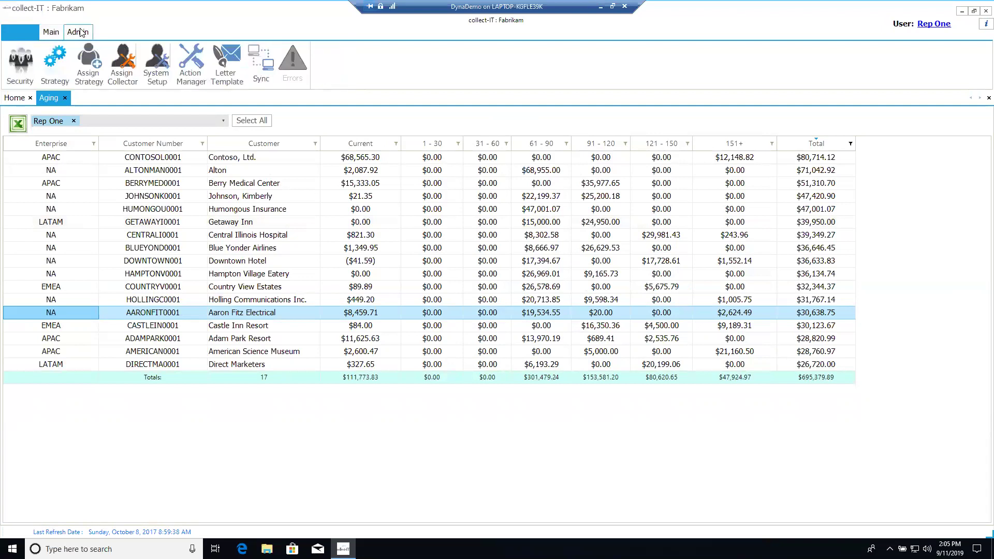
{"action": "left_click", "coordinate": [62, 61]}
{"action": "left_click", "coordinate": [53, 160]}
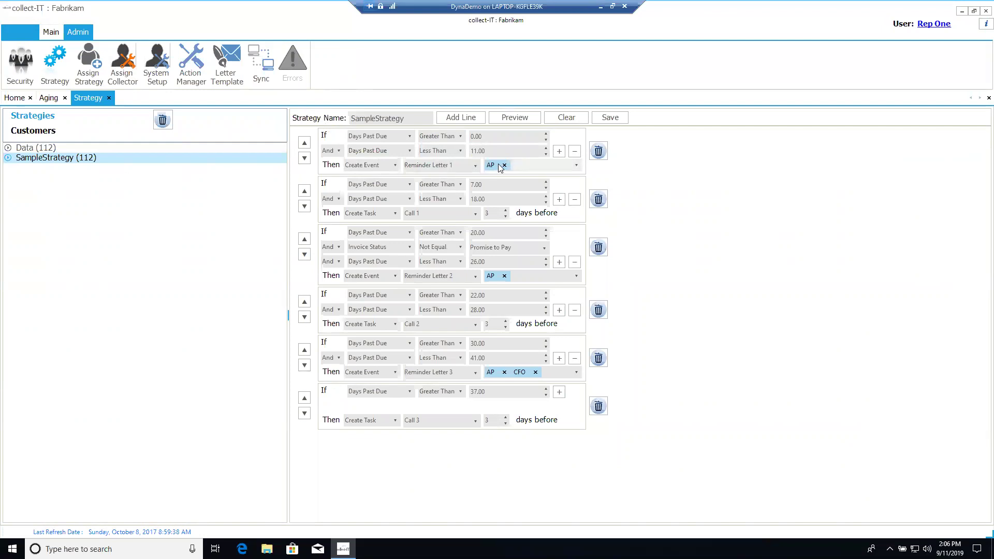
Review the condition fields offered in SampleStrategy's first rule and the action types offered in its second rule
{"action": "left_click", "coordinate": [410, 136]}
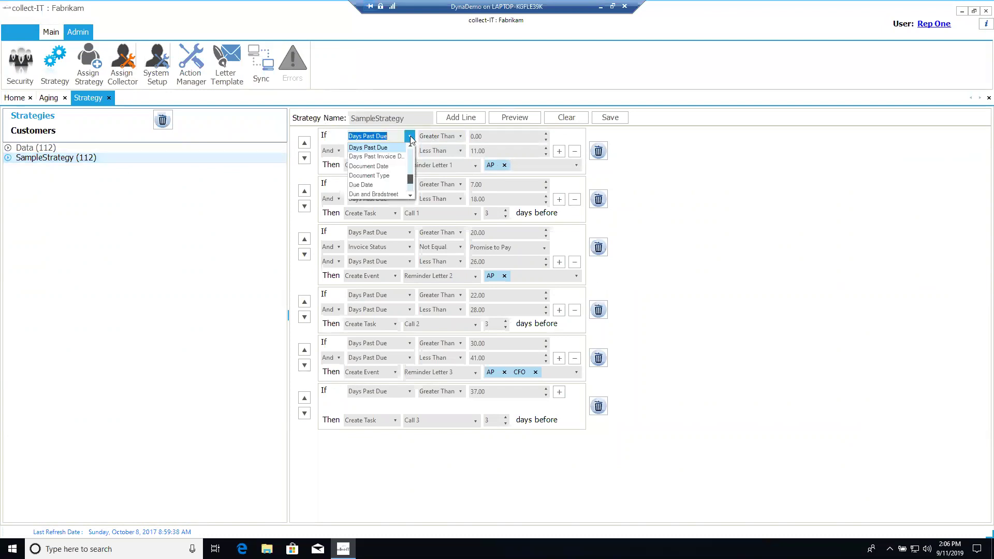
{"action": "left_click", "coordinate": [410, 135]}
{"action": "left_click", "coordinate": [409, 136]}
{"action": "left_click", "coordinate": [410, 136]}
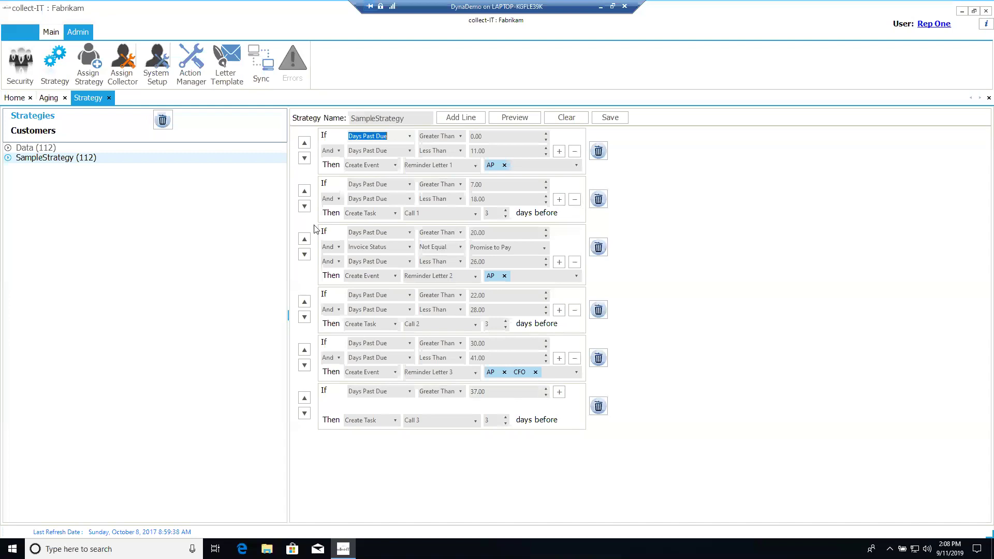
{"action": "left_click", "coordinate": [395, 213]}
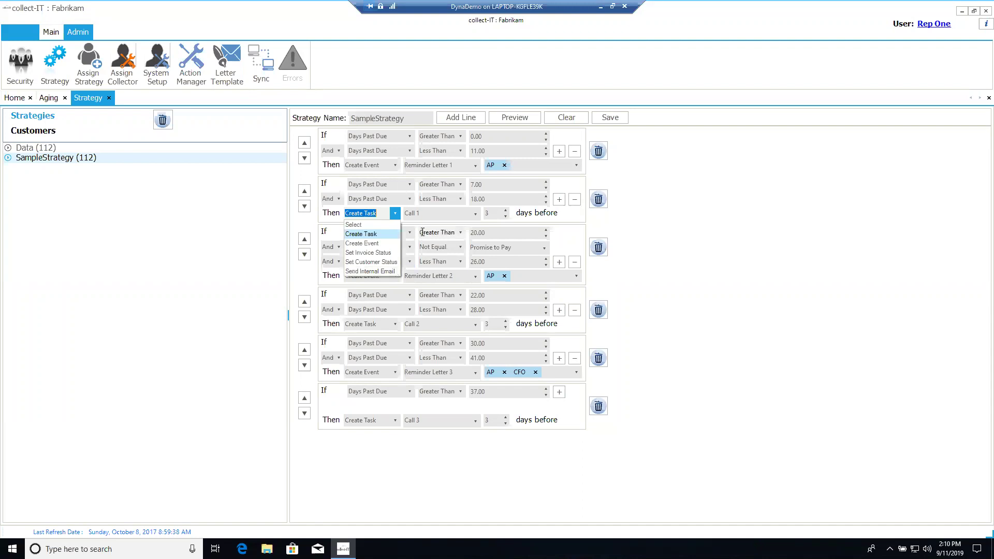
{"action": "left_click", "coordinate": [651, 291]}
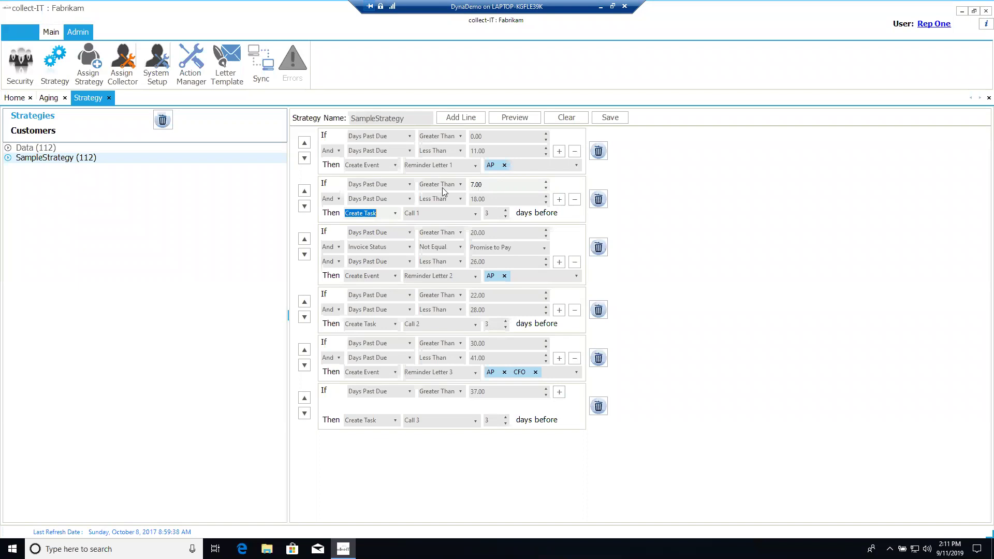
Open the calendar and view the task list with Rep Two's tasks included, then with only Rep One's tasks
{"action": "left_click", "coordinate": [50, 31]}
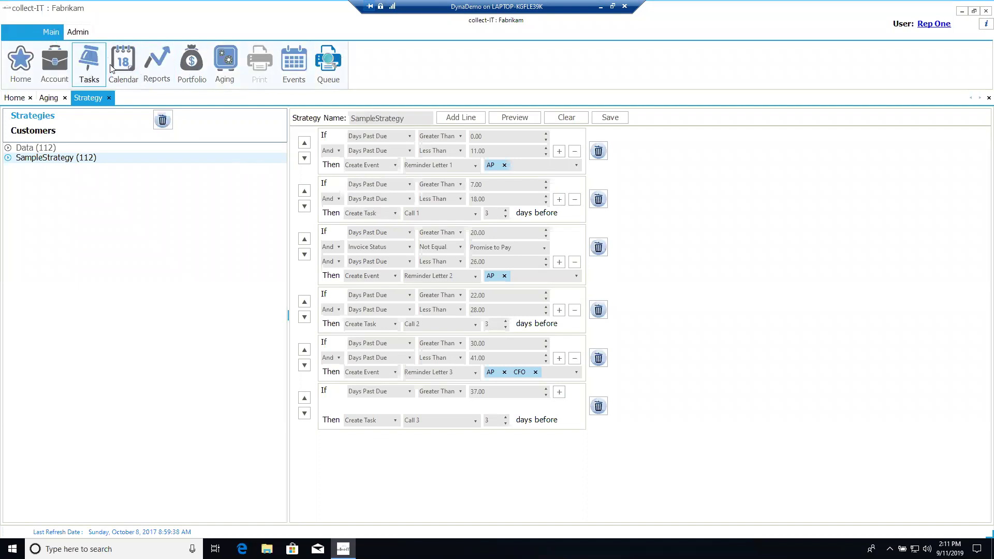
{"action": "left_click", "coordinate": [123, 64]}
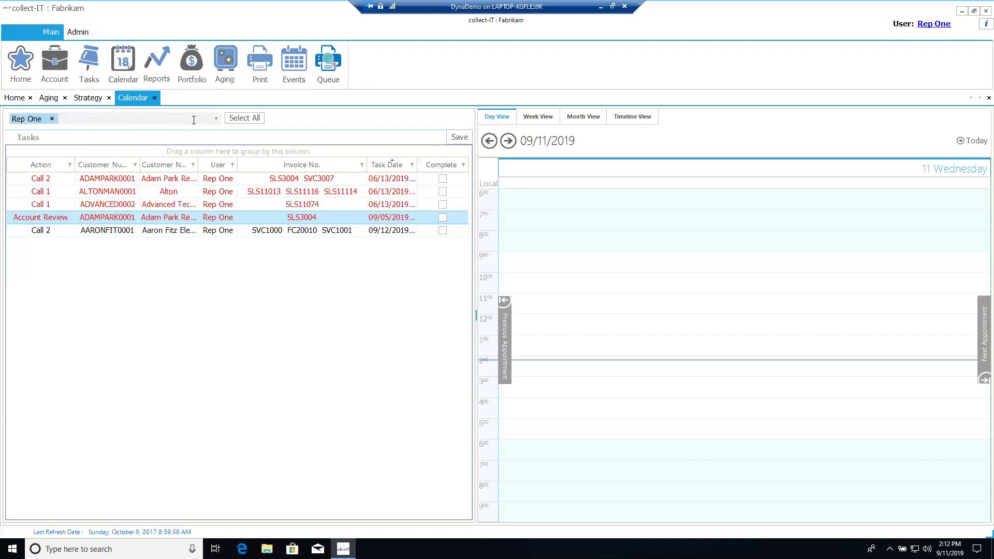
{"action": "left_click", "coordinate": [215, 119]}
{"action": "left_click", "coordinate": [14, 139]}
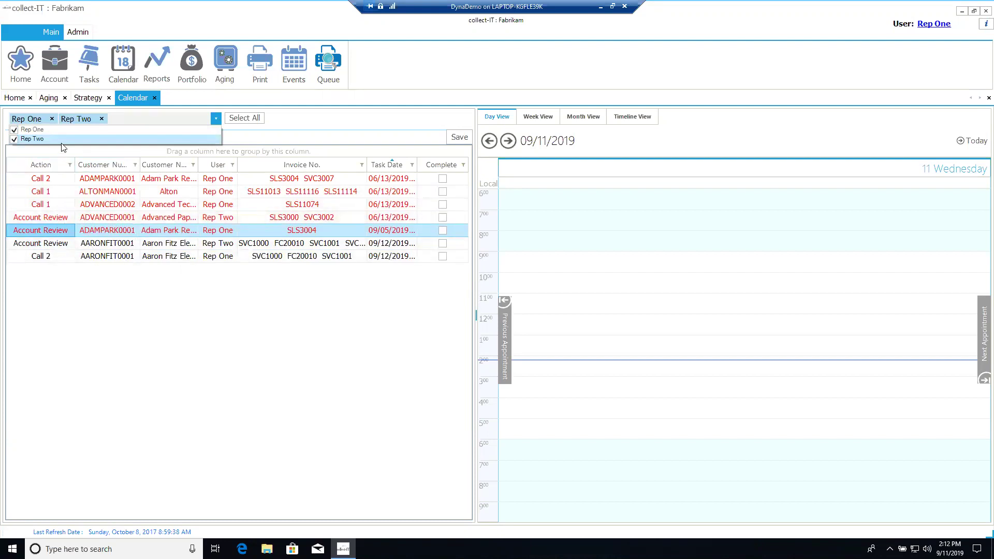
{"action": "left_click", "coordinate": [32, 138]}
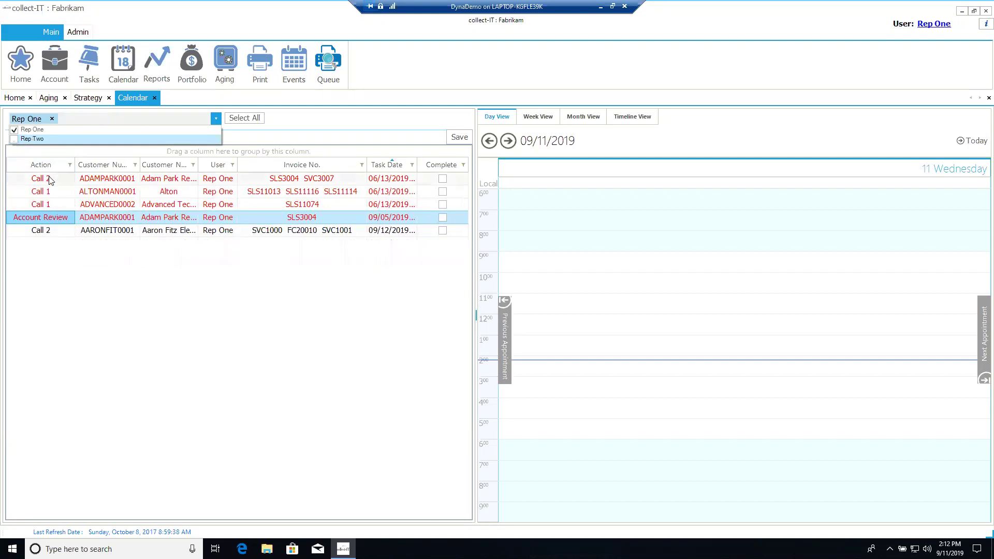
{"action": "left_click", "coordinate": [121, 263]}
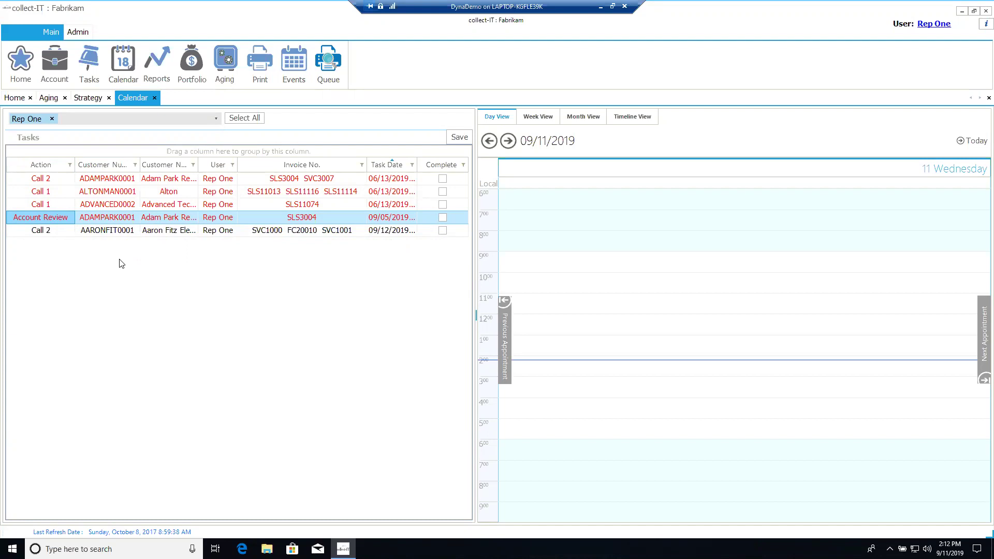
Open the Aaron Fitz Electrical account from its Call 2 task and show the work notes of invoice SVC1000
{"action": "left_click", "coordinate": [124, 231]}
{"action": "double_click", "coordinate": [125, 231]}
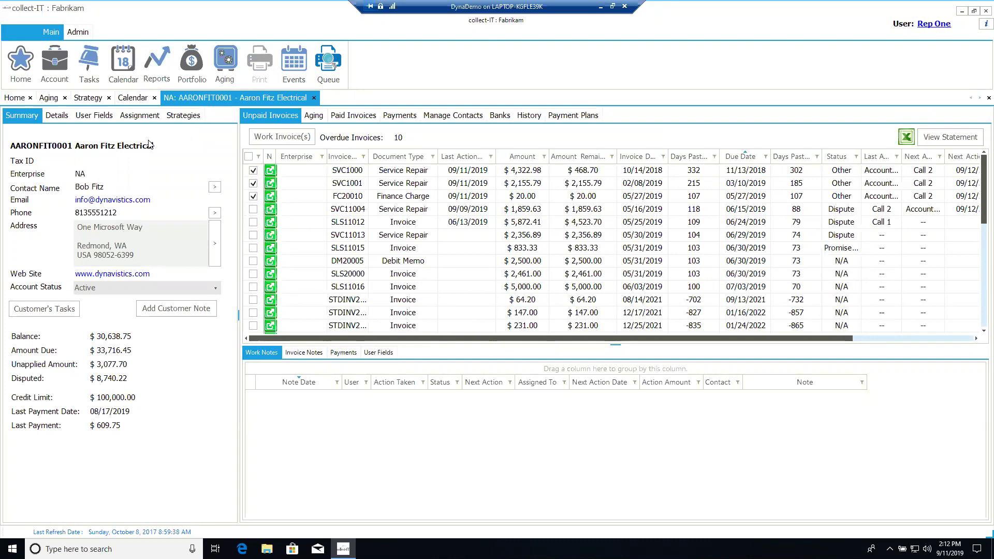
{"action": "left_click", "coordinate": [351, 172]}
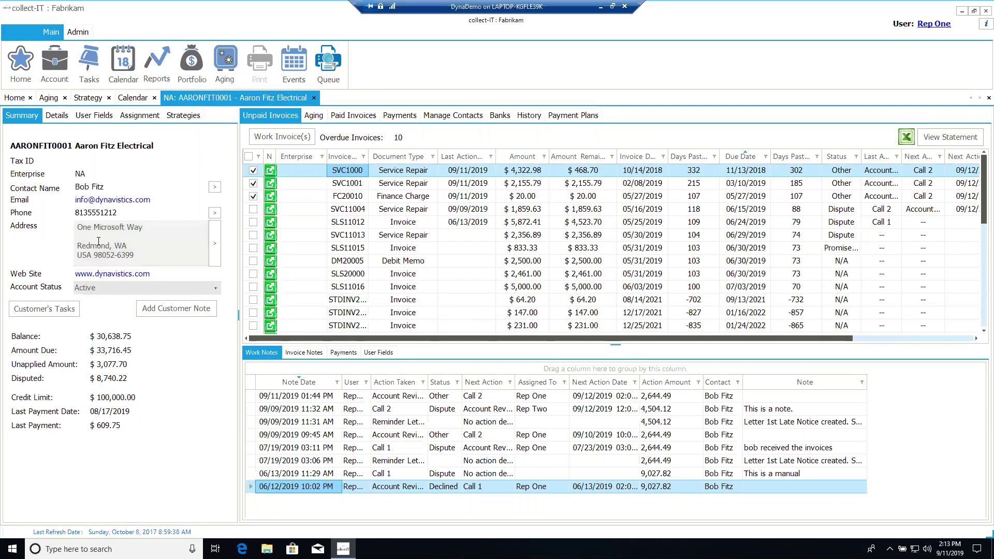
Review the customer's credit and statement details in a slightly widened pane, and look at the custom user fields
{"action": "left_click", "coordinate": [57, 121]}
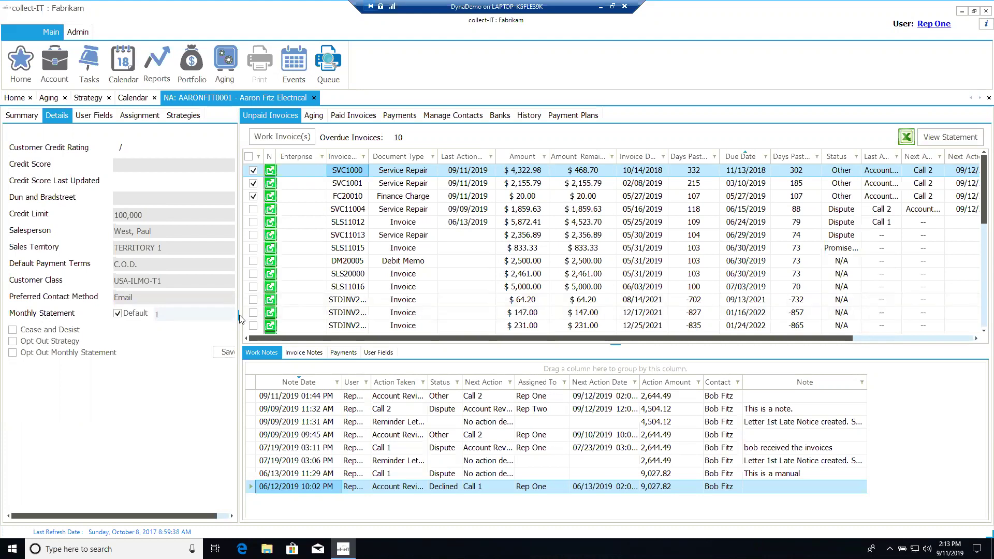
{"action": "left_click_drag", "start_coordinate": [239, 316], "coordinate": [257, 315]}
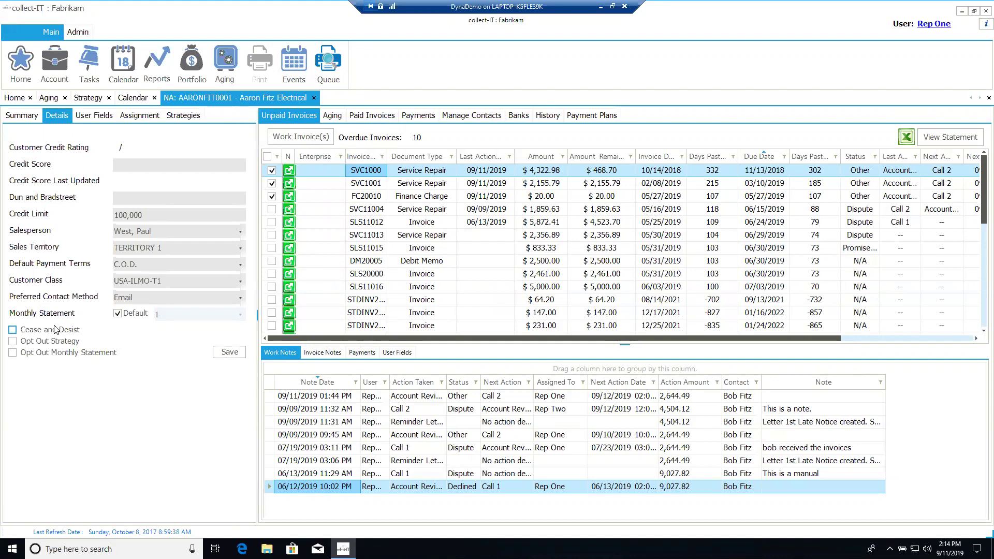
{"action": "left_click", "coordinate": [95, 117]}
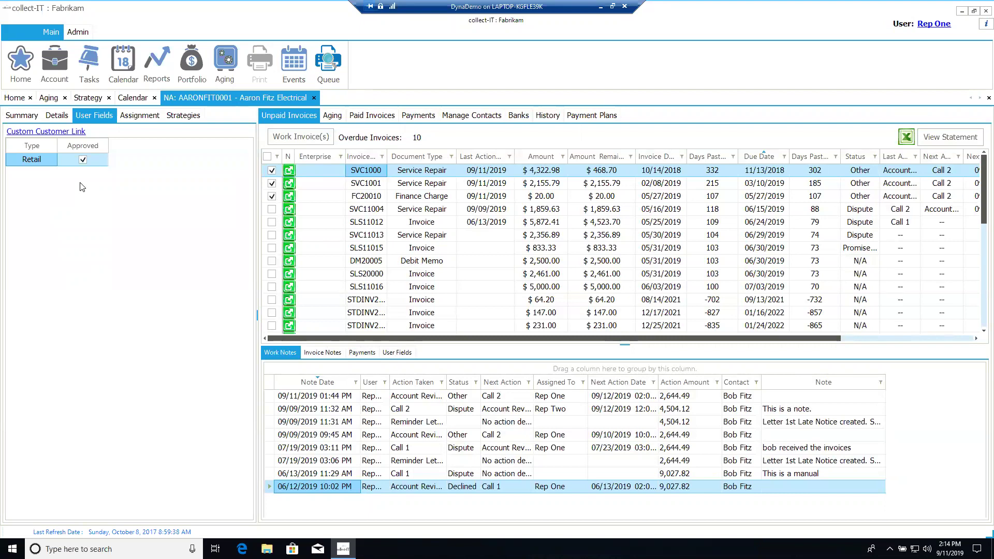
{"action": "left_click", "coordinate": [83, 160]}
Choose Rep Two as the collector to reassign the customer to, and preview the temporary reassignment date range
{"action": "left_click", "coordinate": [131, 118]}
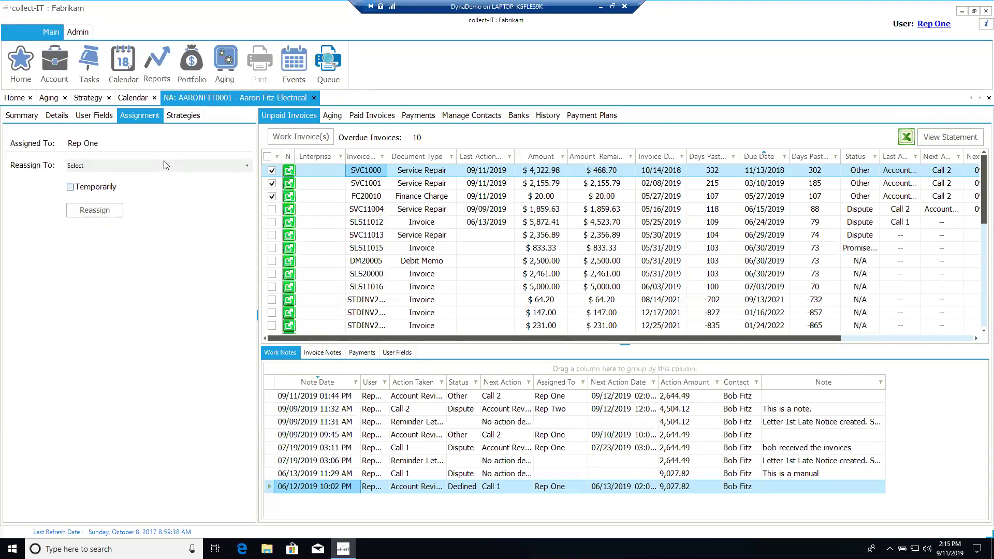
{"action": "left_click", "coordinate": [118, 170]}
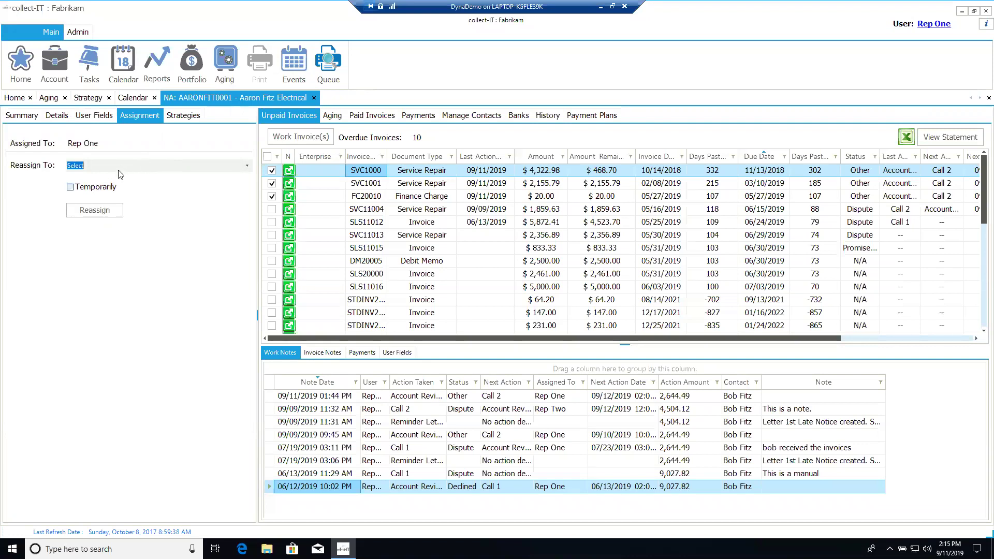
{"action": "left_click", "coordinate": [247, 165]}
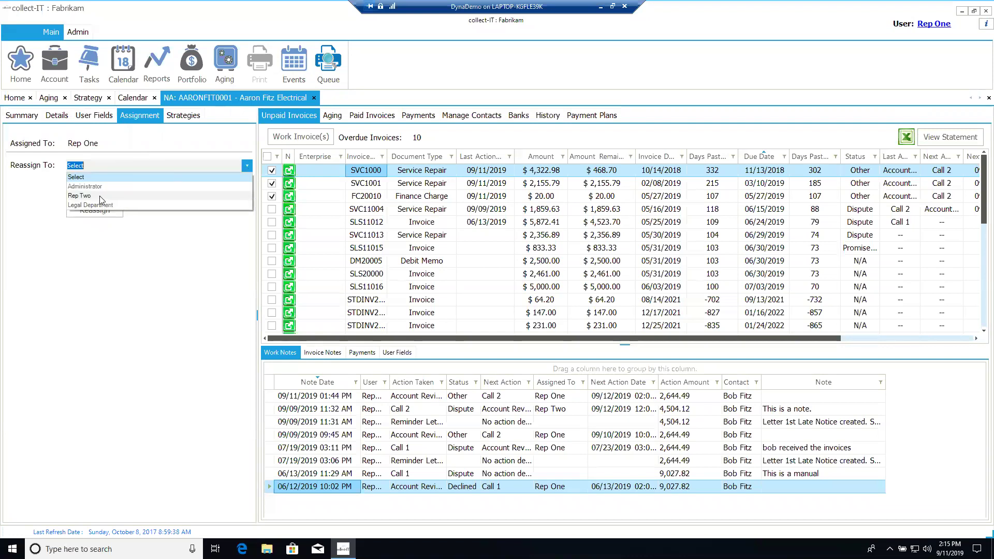
{"action": "left_click", "coordinate": [102, 197]}
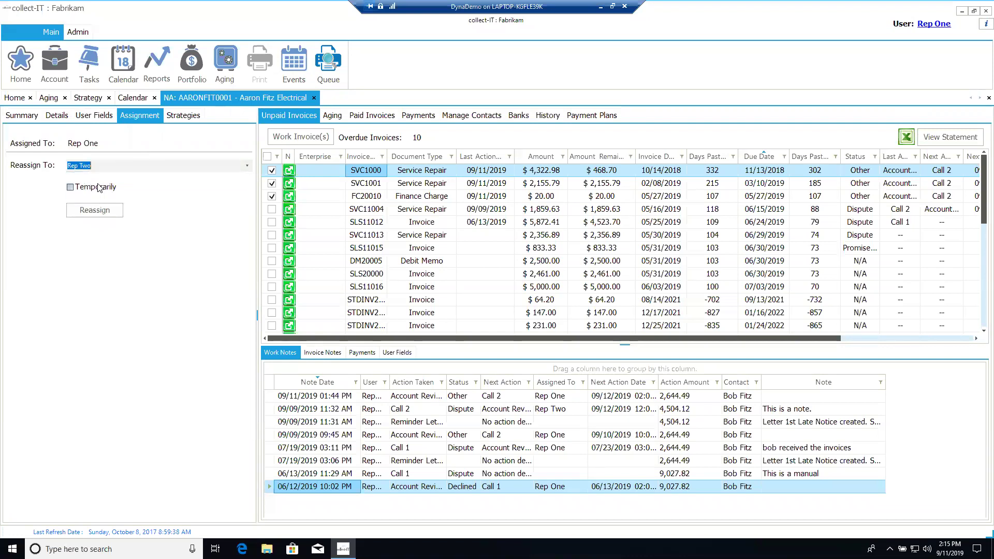
{"action": "left_click", "coordinate": [99, 187]}
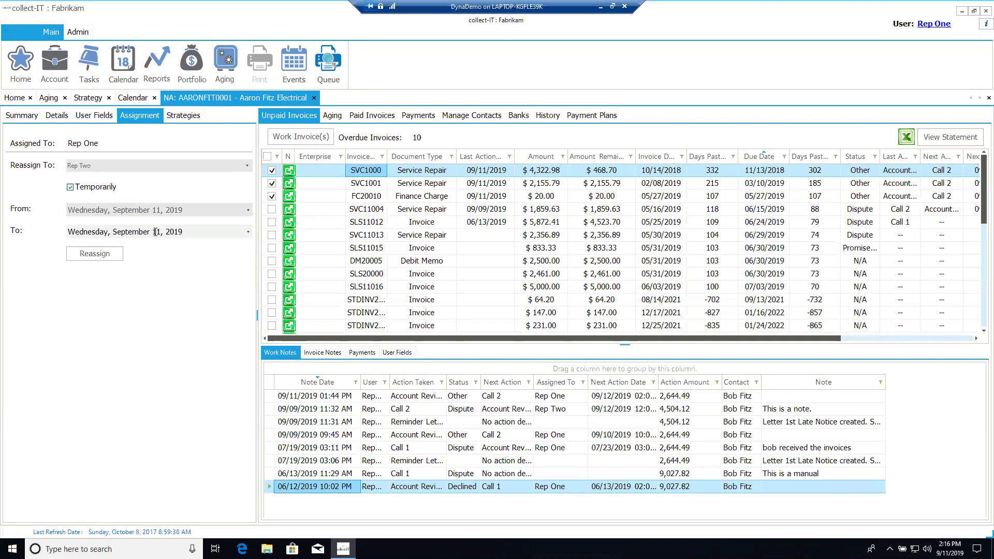
{"action": "left_click", "coordinate": [70, 187]}
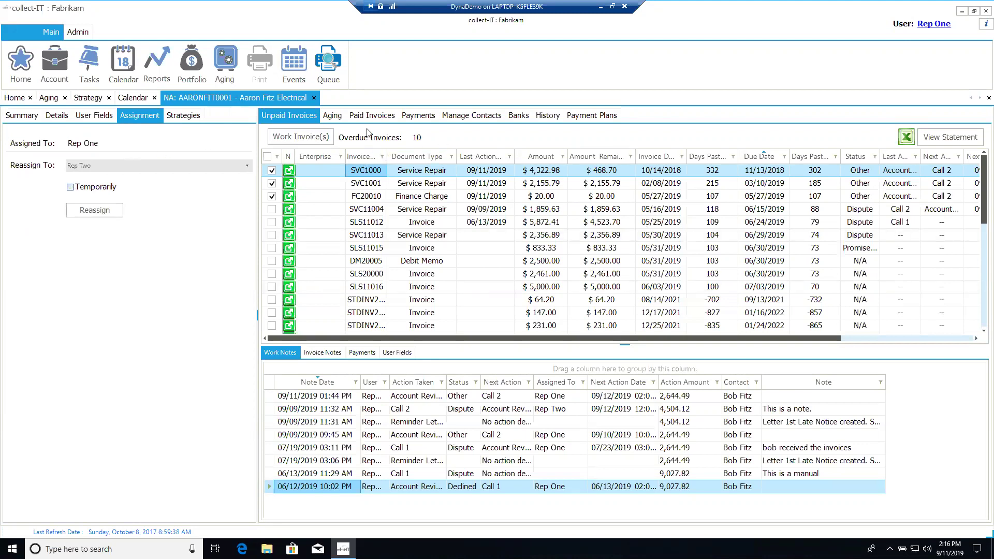
View the customer's aging by invoice and select the first entry among the paid invoices
{"action": "left_click", "coordinate": [333, 115]}
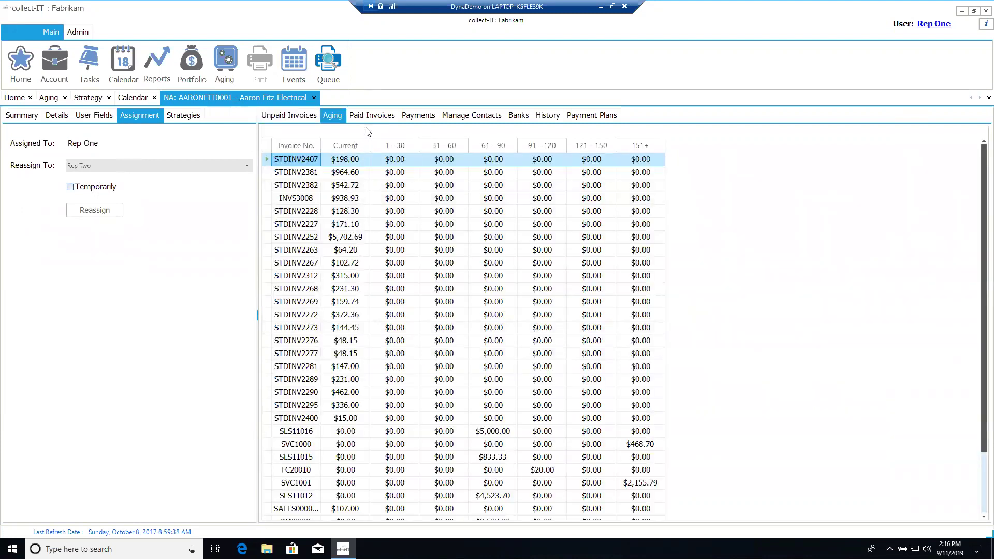
{"action": "left_click", "coordinate": [374, 116]}
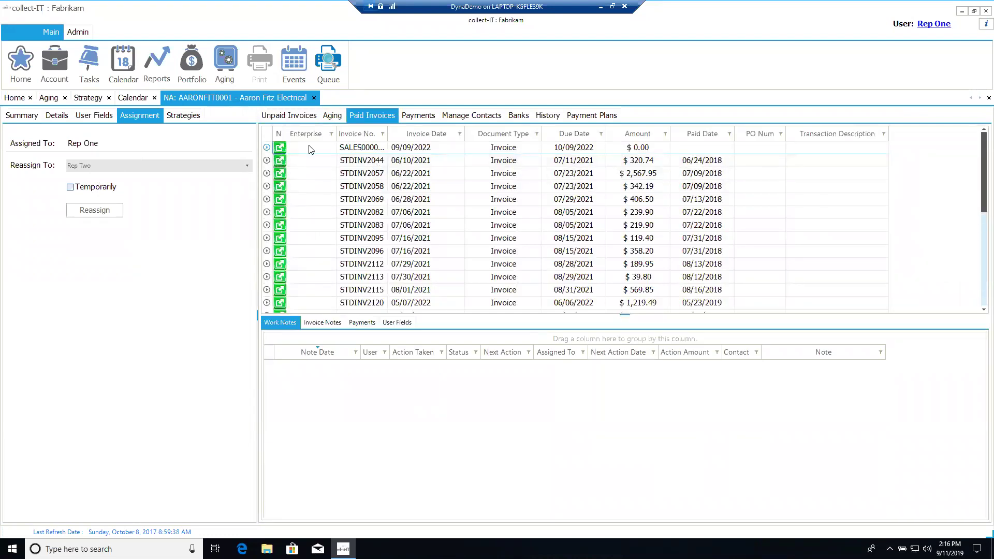
{"action": "left_click", "coordinate": [267, 148]}
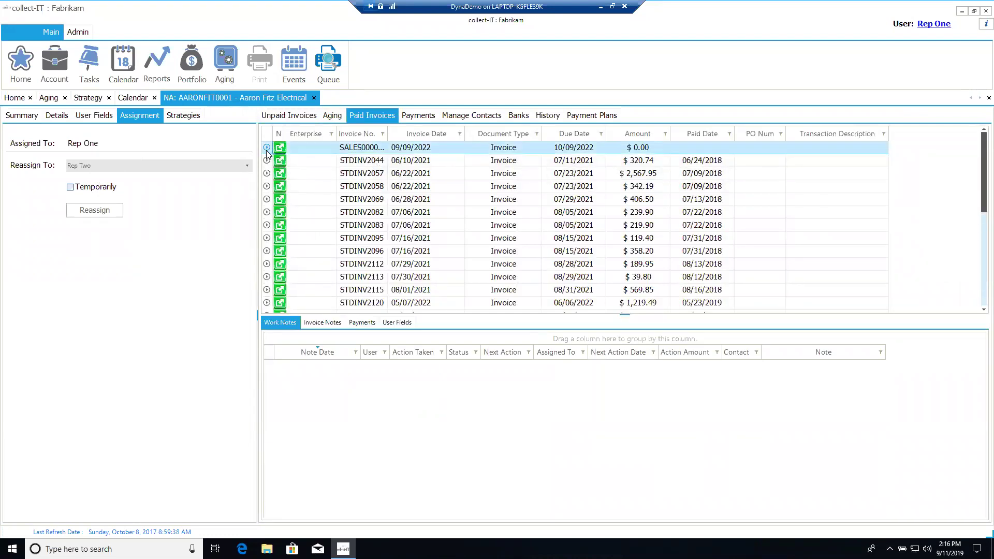
Expand the payment behind paid invoice STDINV2044, and look through the customer's payments, selecting STDINV2390 and PMT1000.2
{"action": "left_click", "coordinate": [267, 161]}
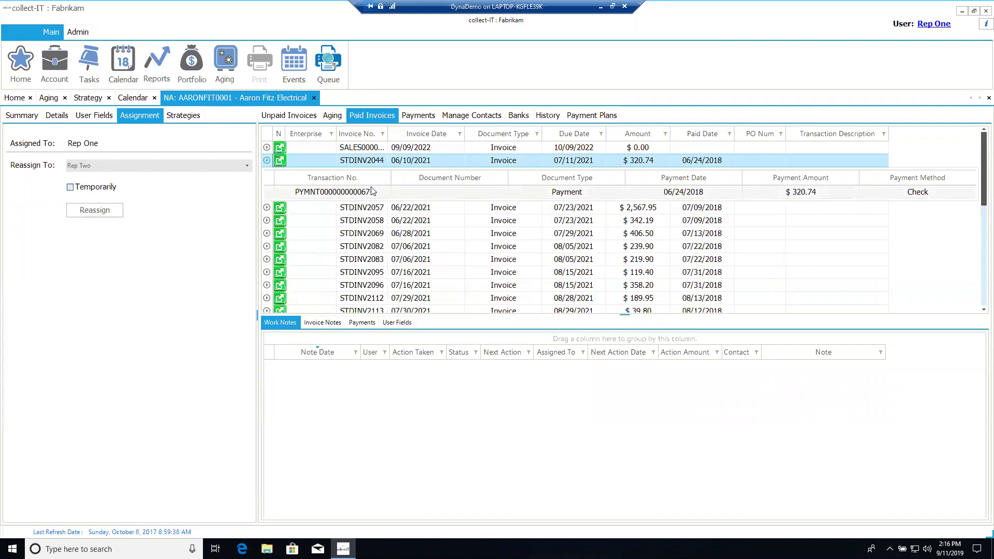
{"action": "left_click", "coordinate": [415, 116]}
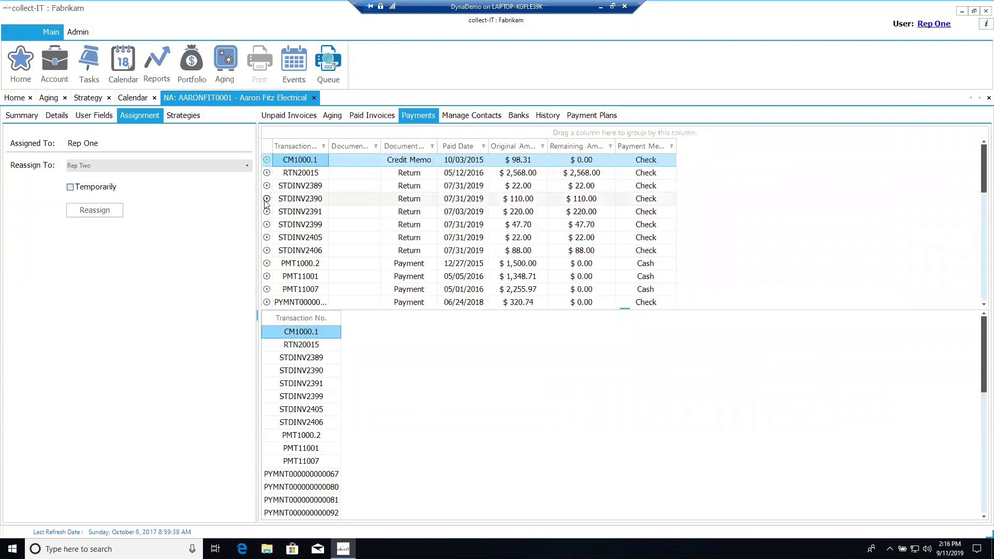
{"action": "left_click", "coordinate": [266, 202]}
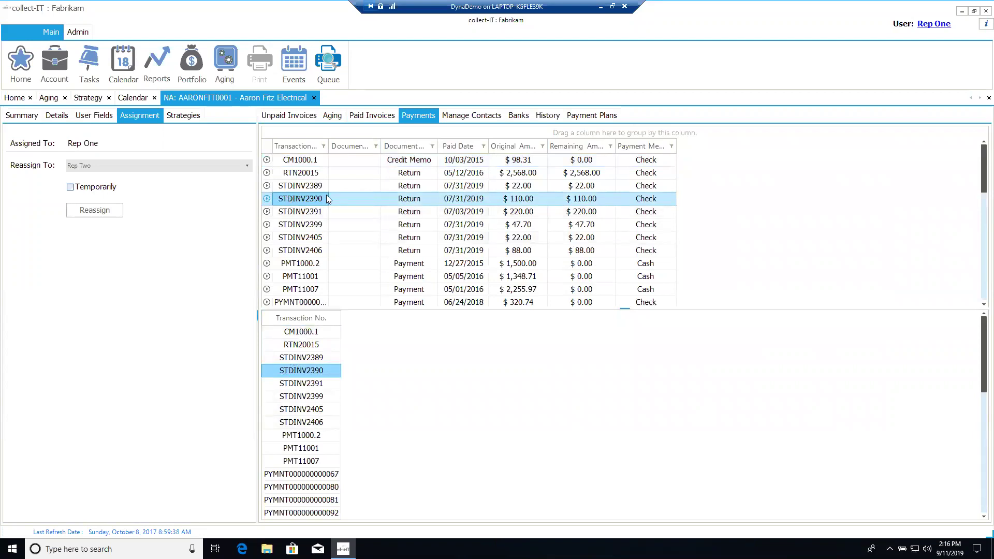
{"action": "left_click", "coordinate": [414, 264]}
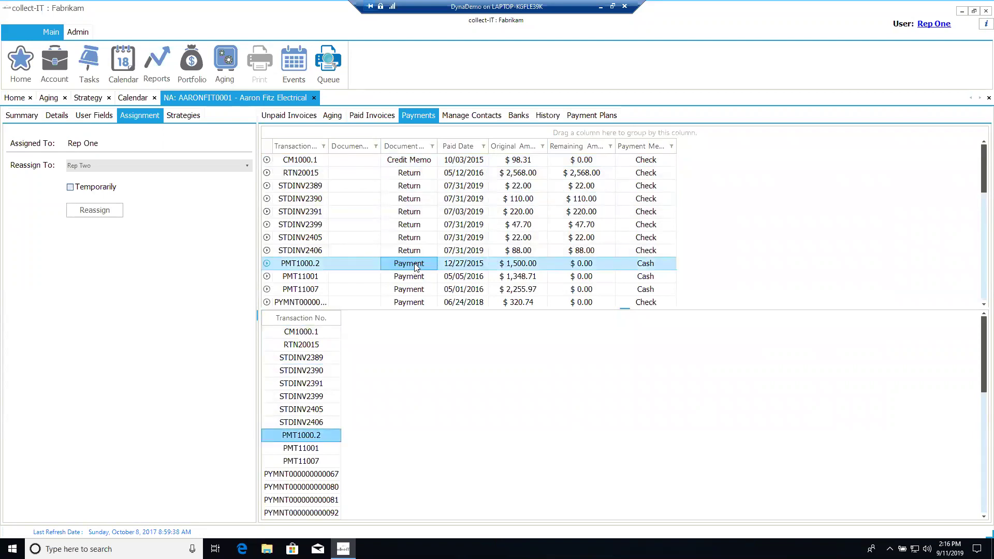
Review the customer's contacts, bank records and work note history
{"action": "left_click", "coordinate": [483, 121]}
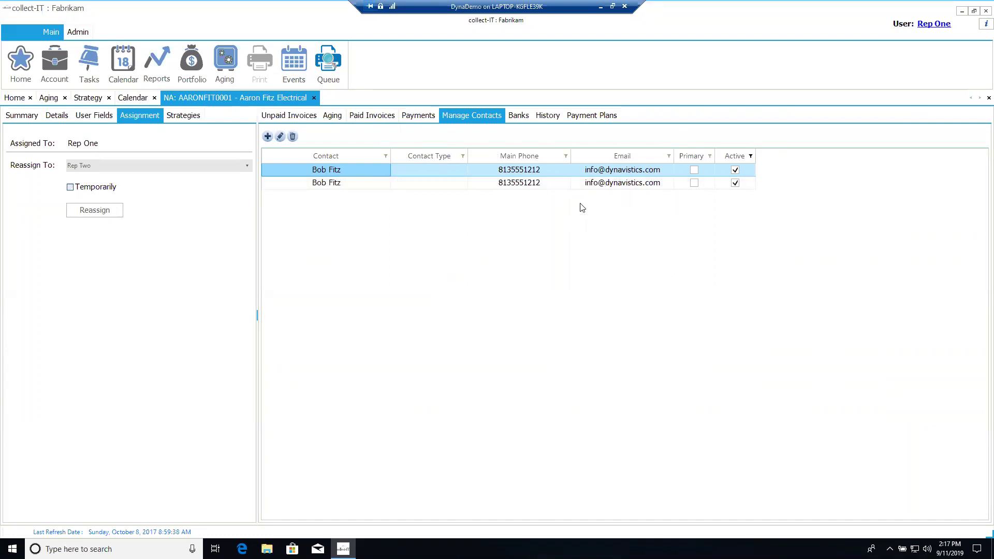
{"action": "left_click", "coordinate": [427, 170]}
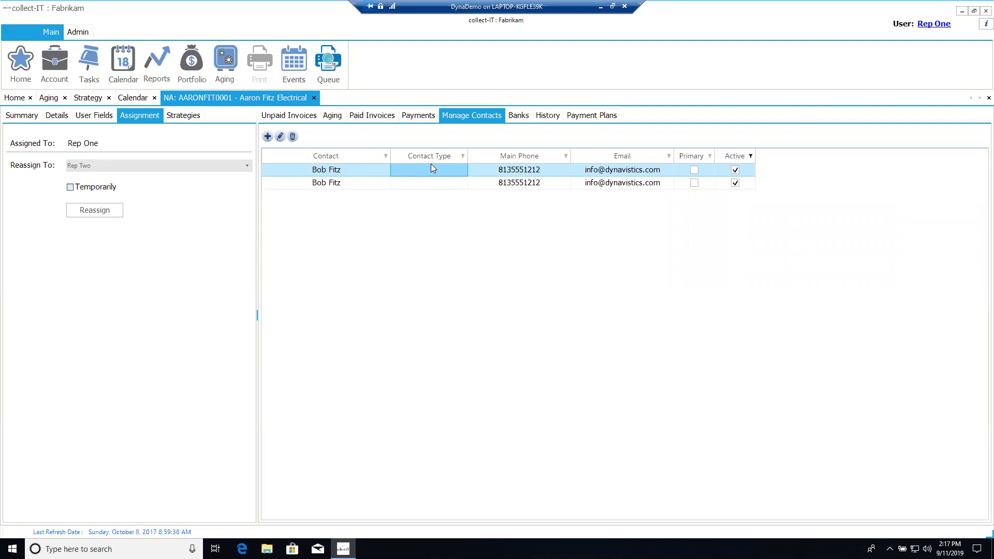
{"action": "left_click", "coordinate": [520, 116]}
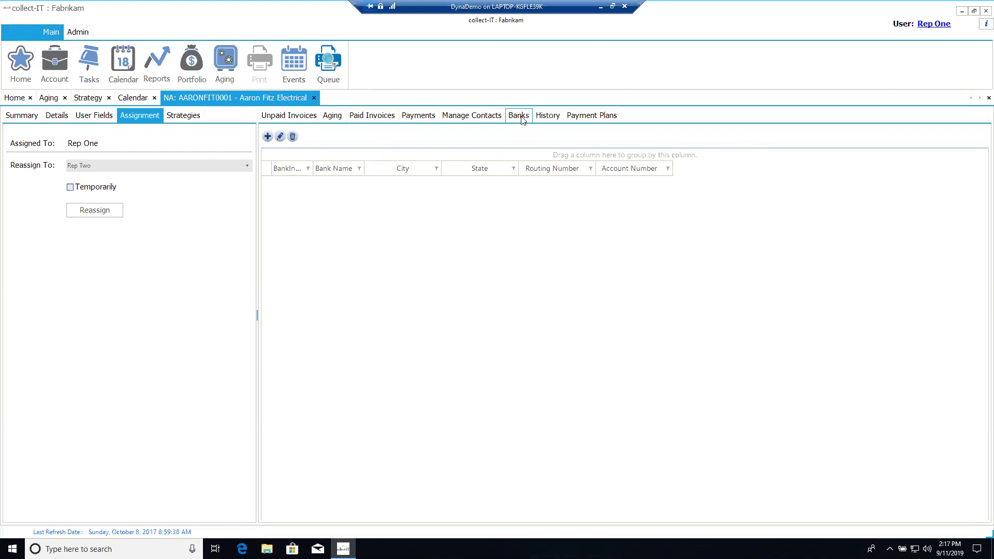
{"action": "left_click", "coordinate": [522, 118]}
{"action": "left_click", "coordinate": [552, 115]}
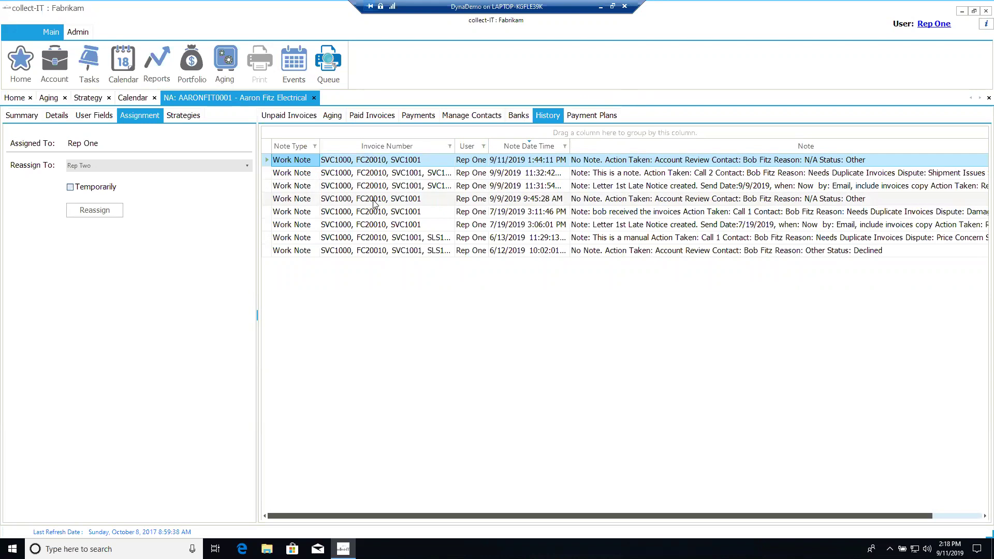
Start a new payment plan for the customer covering invoices SVC1000, SVC1001, FC20010 and SVC11004
{"action": "left_click", "coordinate": [591, 116]}
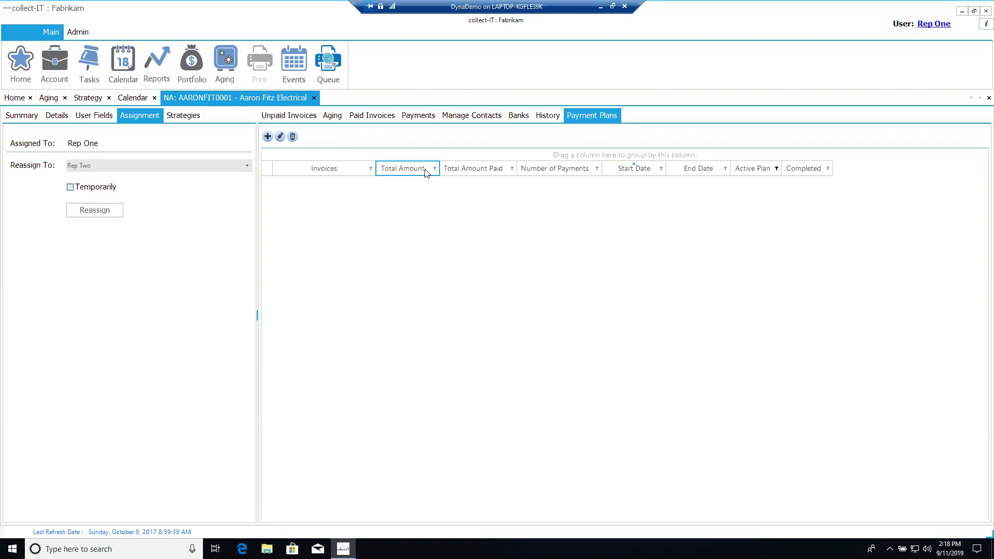
{"action": "left_click", "coordinate": [268, 137]}
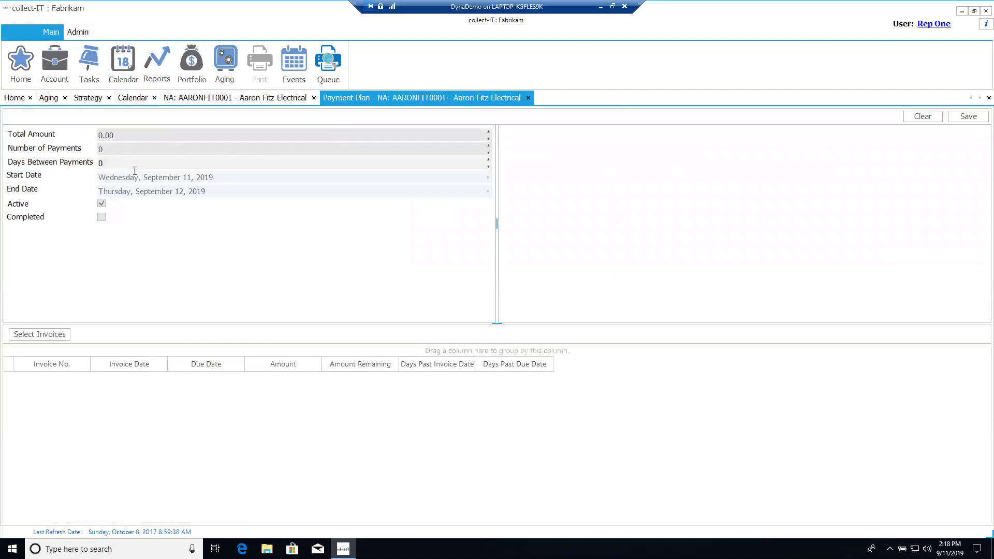
{"action": "left_click", "coordinate": [45, 335]}
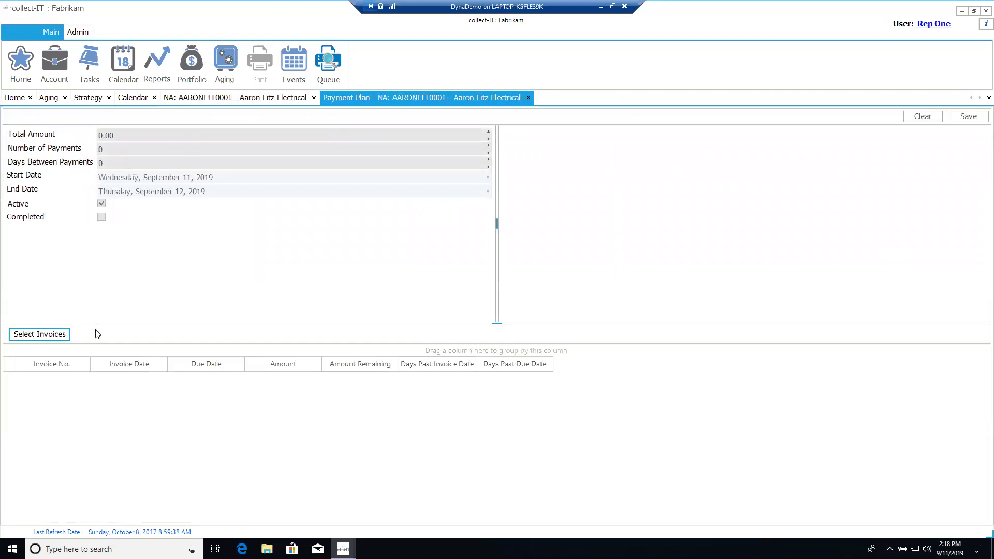
{"action": "left_click", "coordinate": [290, 196]}
{"action": "left_click", "coordinate": [290, 209]}
{"action": "left_click", "coordinate": [291, 222]}
{"action": "left_click", "coordinate": [290, 235]}
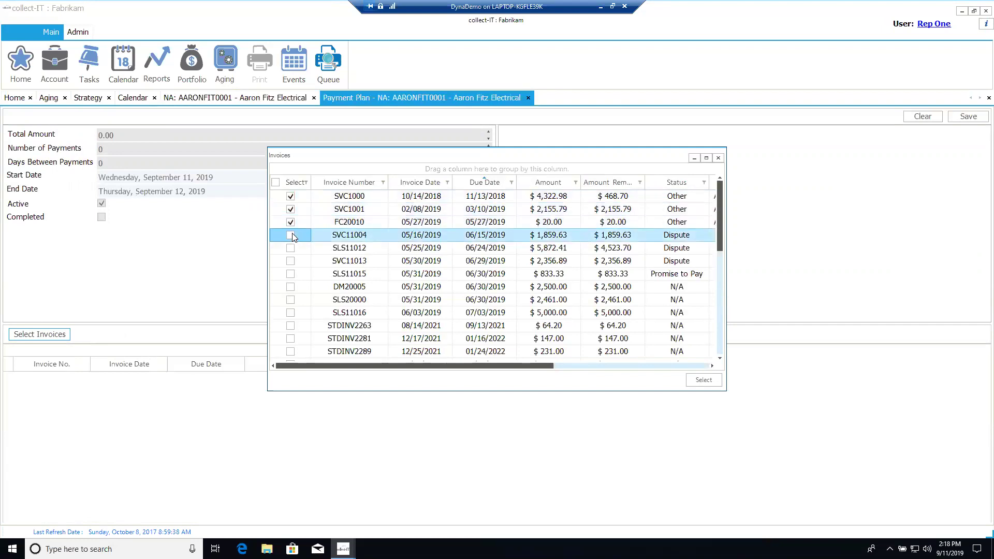
{"action": "left_click", "coordinate": [704, 380]}
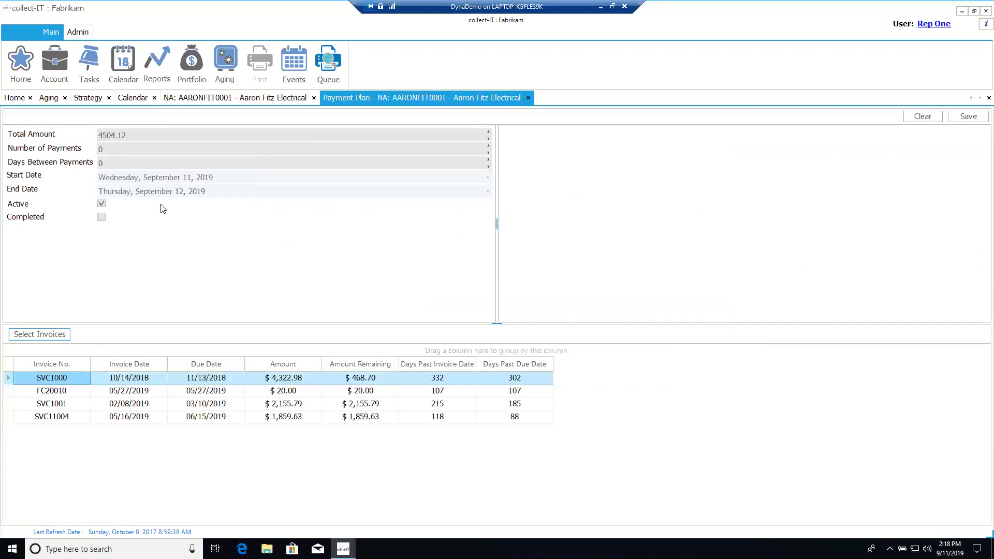
Set the payment plan's number of payments to 12
{"action": "left_click", "coordinate": [136, 148]}
{"action": "key", "text": "BackSpace"}
{"action": "type", "text": "10"}
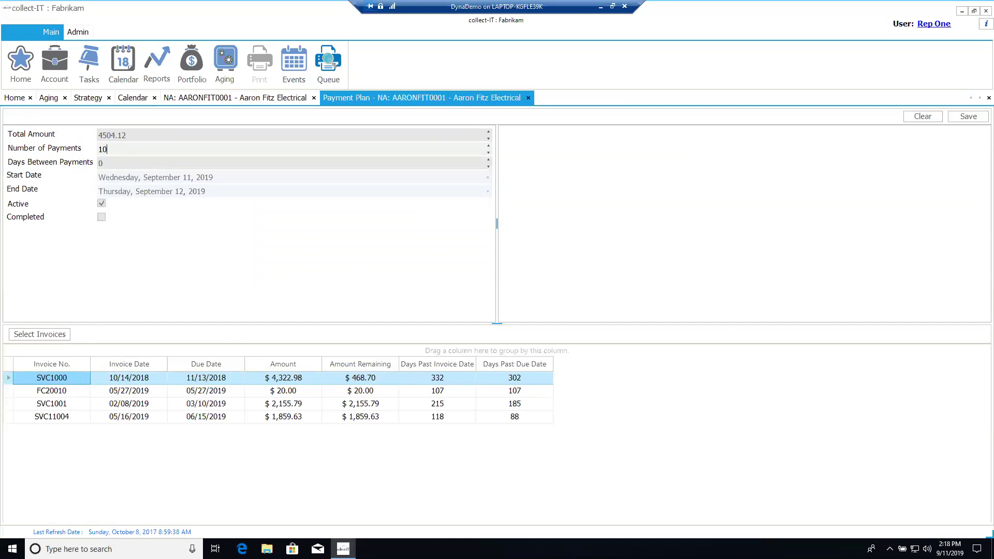
{"action": "type", "text": "2"}
{"action": "key", "text": "BackSpace"}
{"action": "key", "text": "BackSpace"}
{"action": "type", "text": "2"}
Set the days between payments to 30 to preview the payment schedule, and close the plan without saving
{"action": "left_click", "coordinate": [110, 159]}
{"action": "type", "text": "."}
{"action": "key", "text": "BackSpace"}
{"action": "key", "text": "BackSpace"}
{"action": "type", "text": "30"}
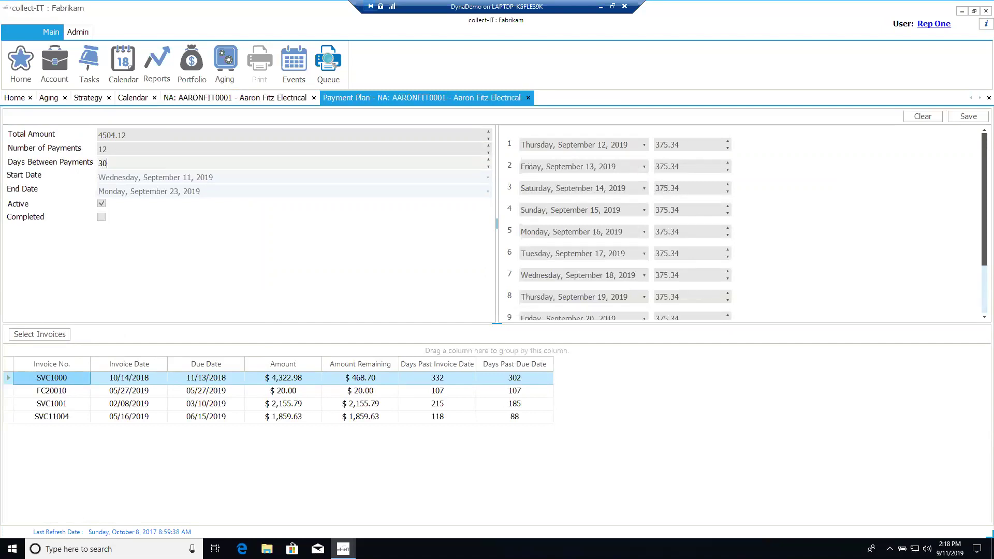
{"action": "key", "text": "Tab"}
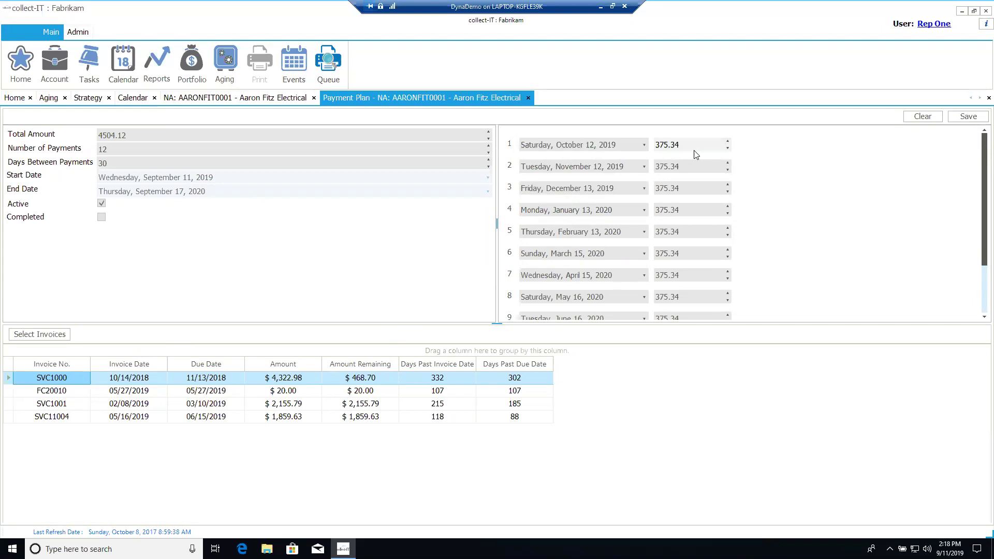
{"action": "left_click", "coordinate": [526, 97]}
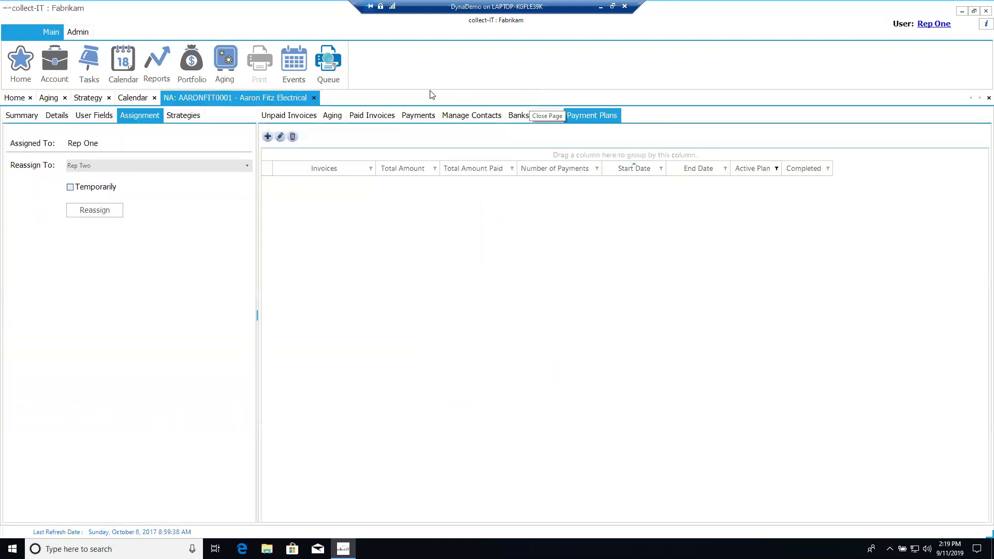
Add SVC11004 to the checked unpaid invoices and move the Invoice Date column ahead of the last action date column
{"action": "left_click", "coordinate": [299, 116]}
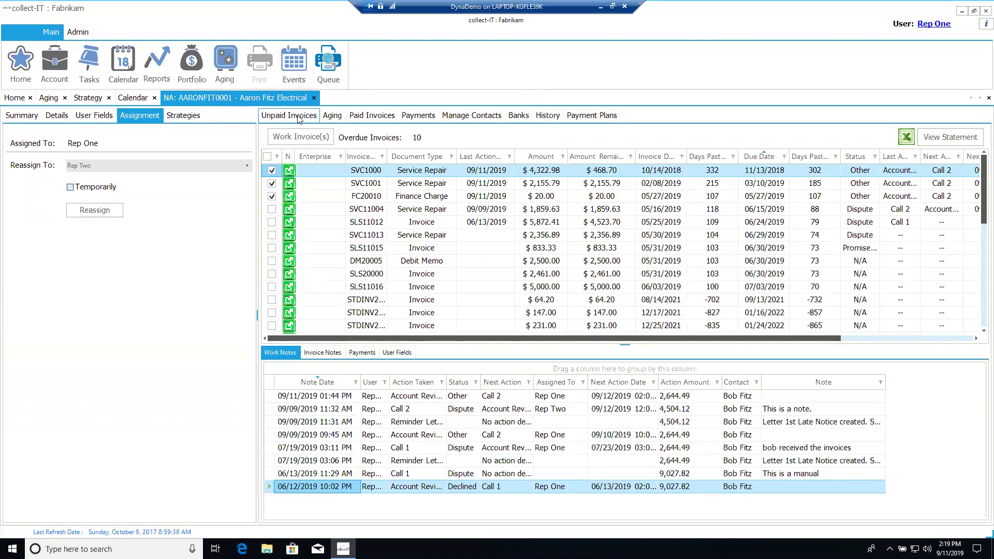
{"action": "left_click", "coordinate": [272, 196]}
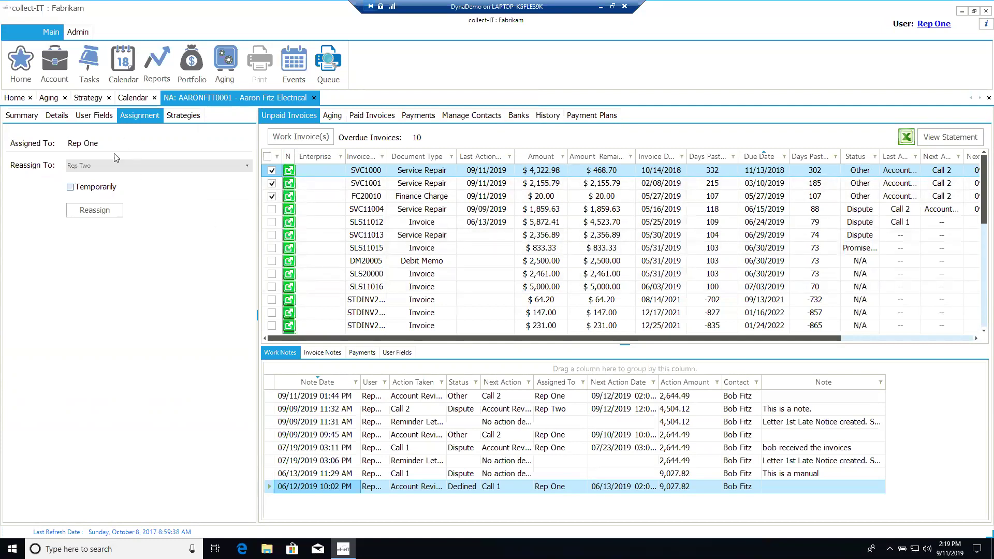
{"action": "left_click", "coordinate": [127, 101]}
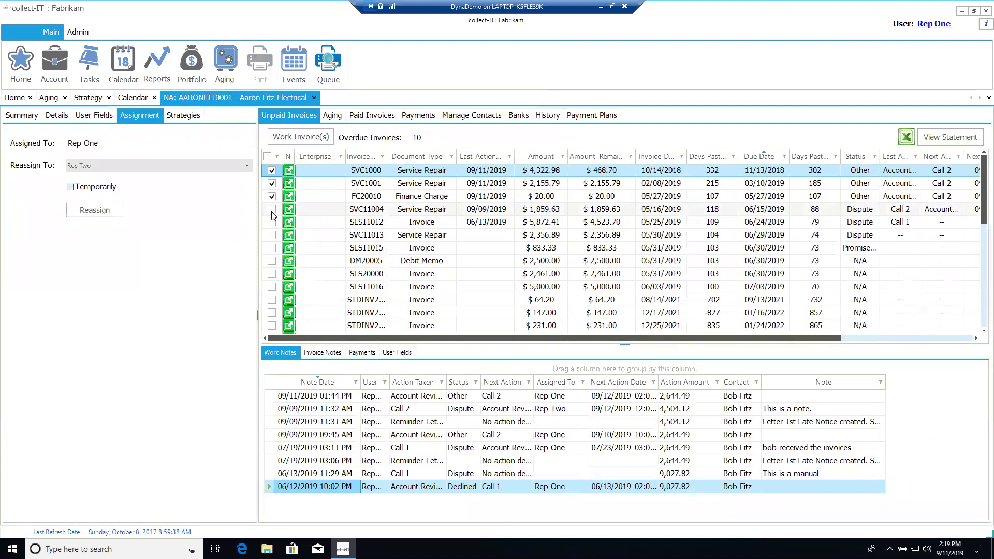
{"action": "left_click", "coordinate": [271, 209]}
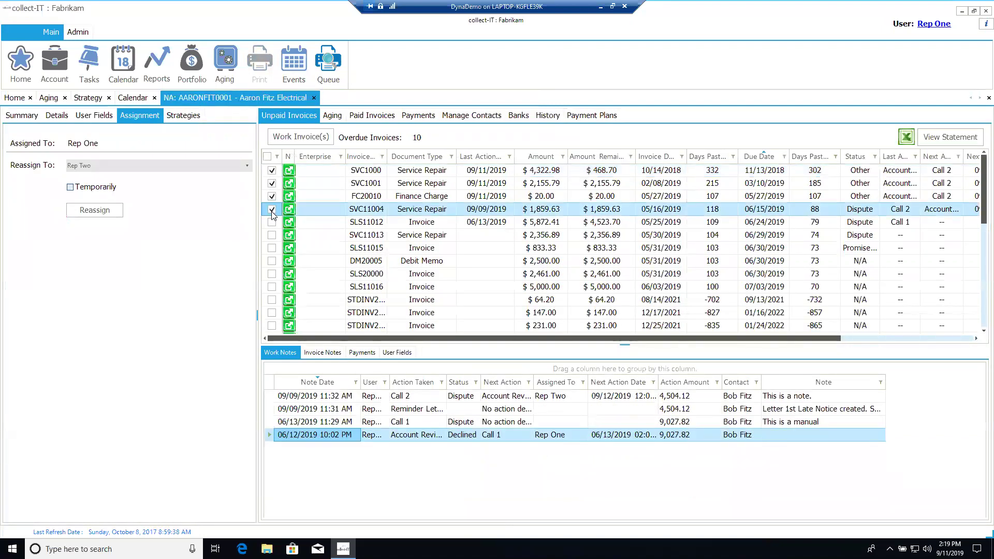
{"action": "left_click", "coordinate": [339, 170]}
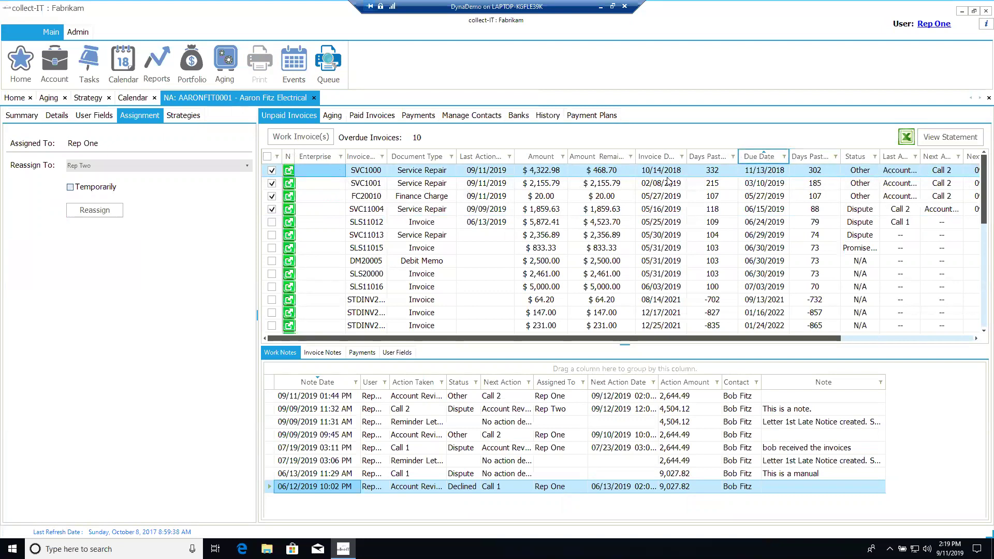
{"action": "left_click_drag", "start_coordinate": [653, 161], "coordinate": [481, 166]}
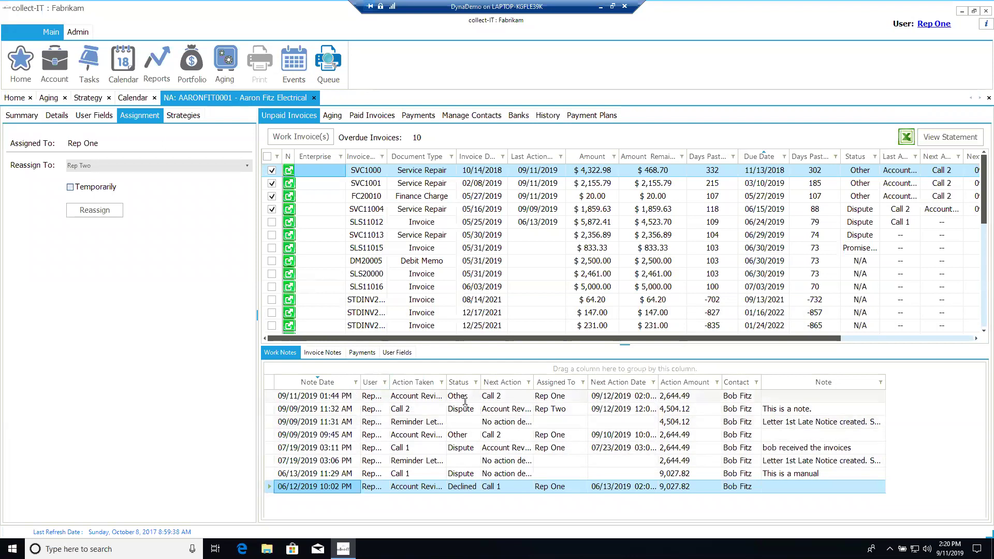
Review the customer summary and invoice SVC1000's invoice notes, payments, user fields and work notes
{"action": "left_click", "coordinate": [22, 115]}
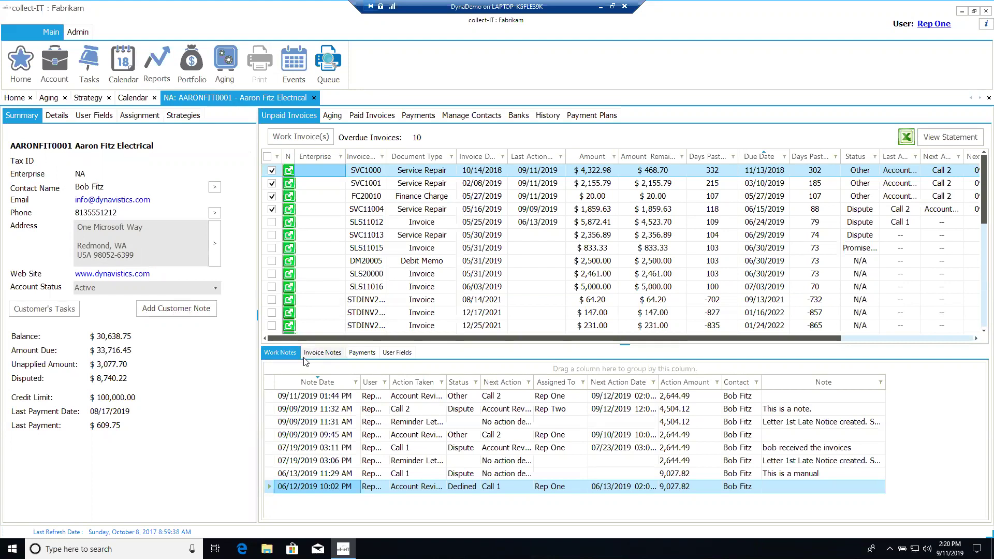
{"action": "left_click", "coordinate": [322, 352]}
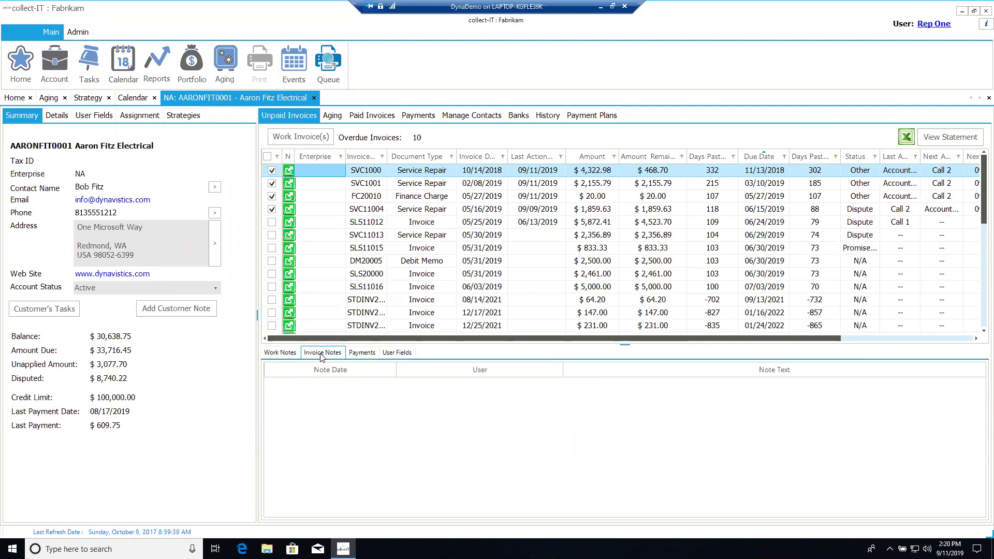
{"action": "left_click", "coordinate": [321, 354]}
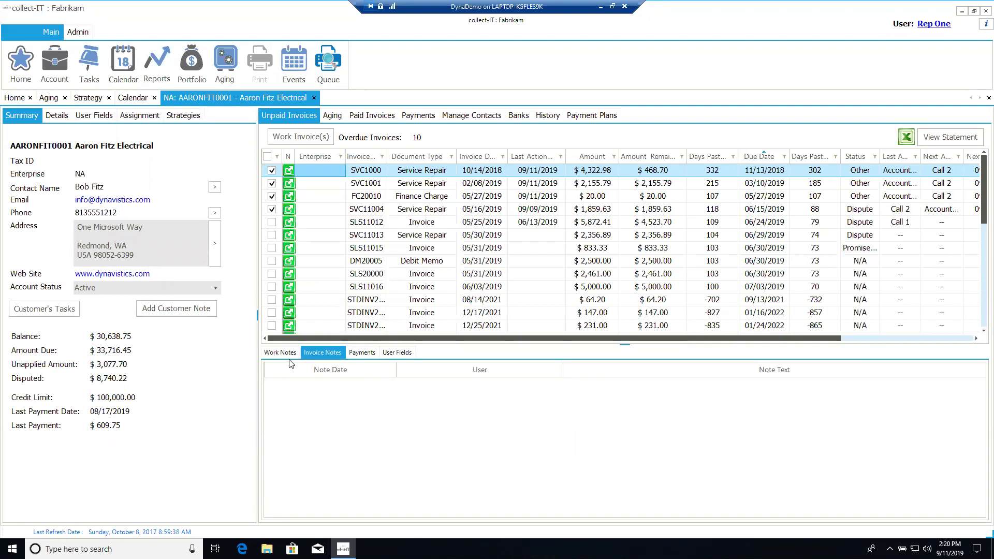
{"action": "left_click", "coordinate": [281, 354]}
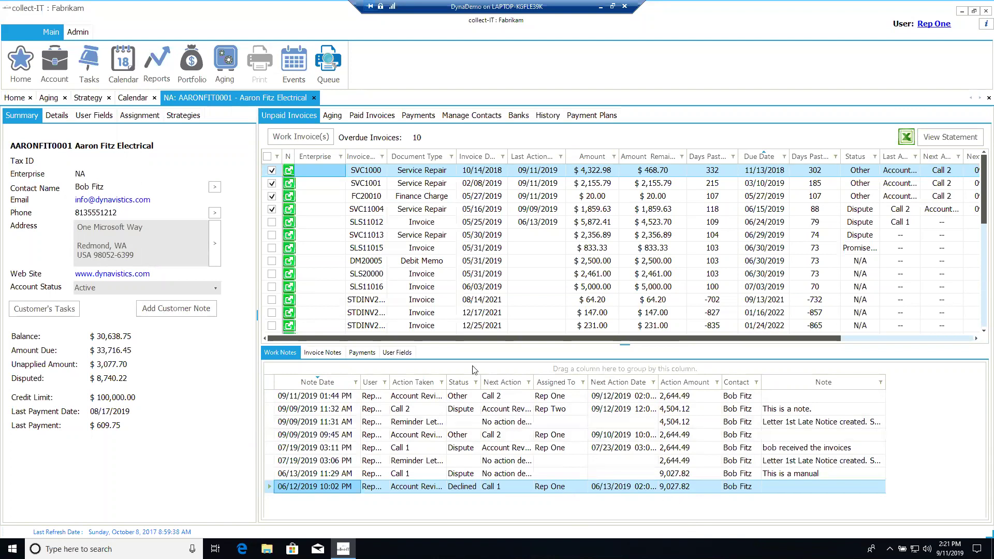
{"action": "left_click", "coordinate": [365, 353]}
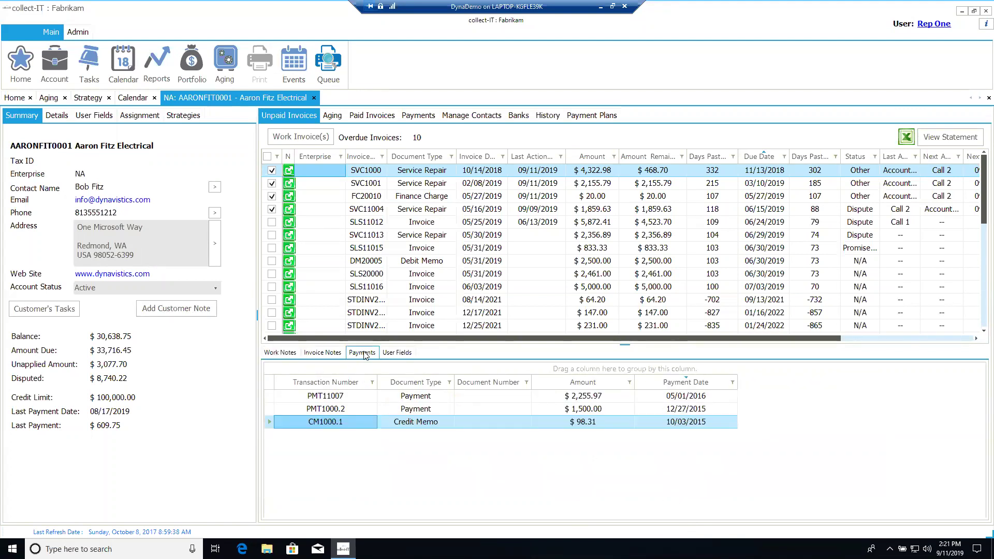
{"action": "left_click", "coordinate": [401, 354]}
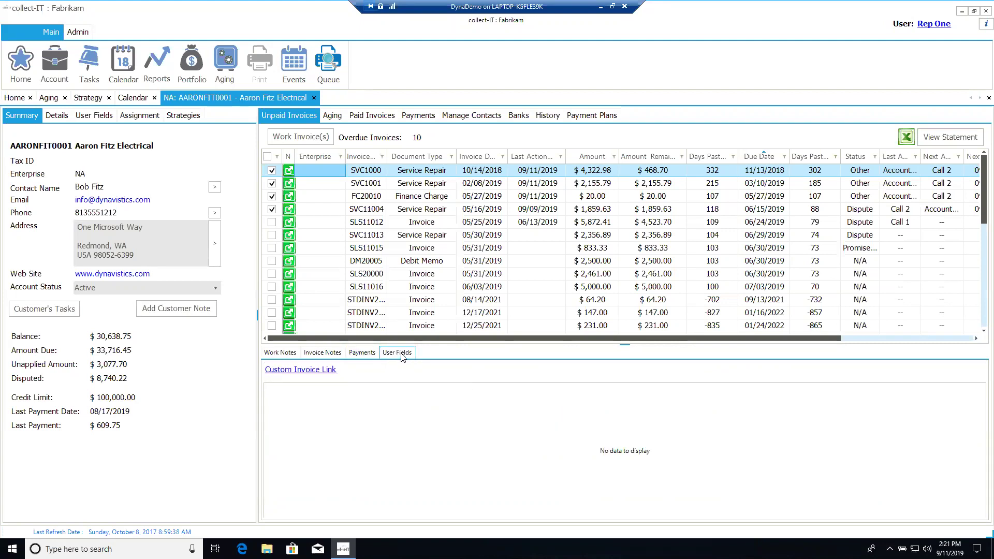
{"action": "left_click", "coordinate": [281, 353]}
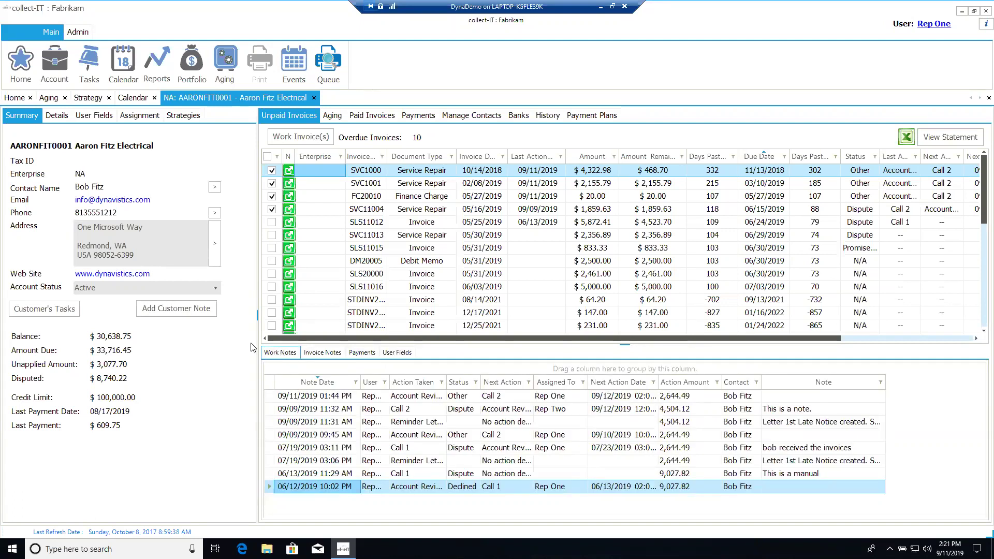
Open the checked invoices for working, choose the customer's contact, and set the response to Needs Duplicate Invoices
{"action": "left_click", "coordinate": [306, 137]}
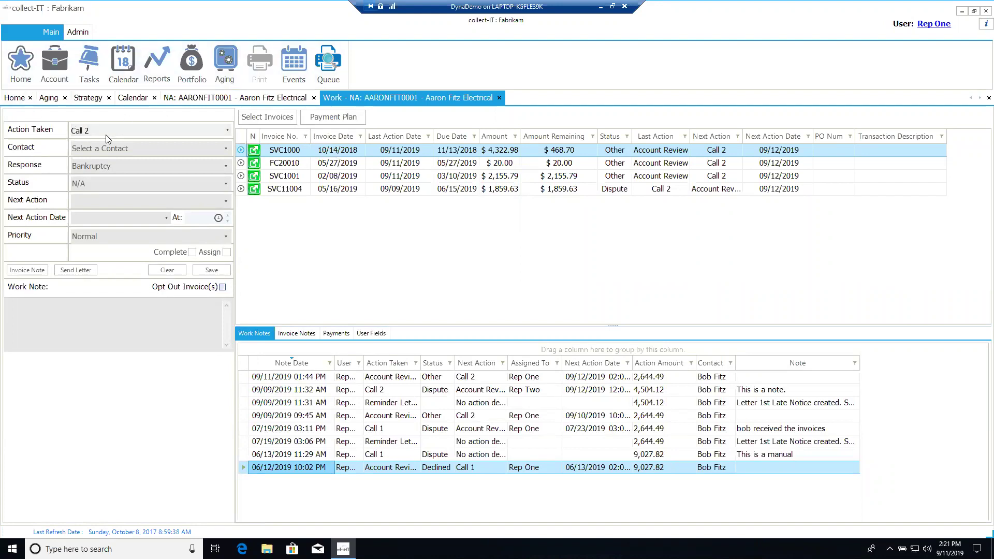
{"action": "left_click", "coordinate": [104, 149]}
{"action": "left_click", "coordinate": [102, 180]}
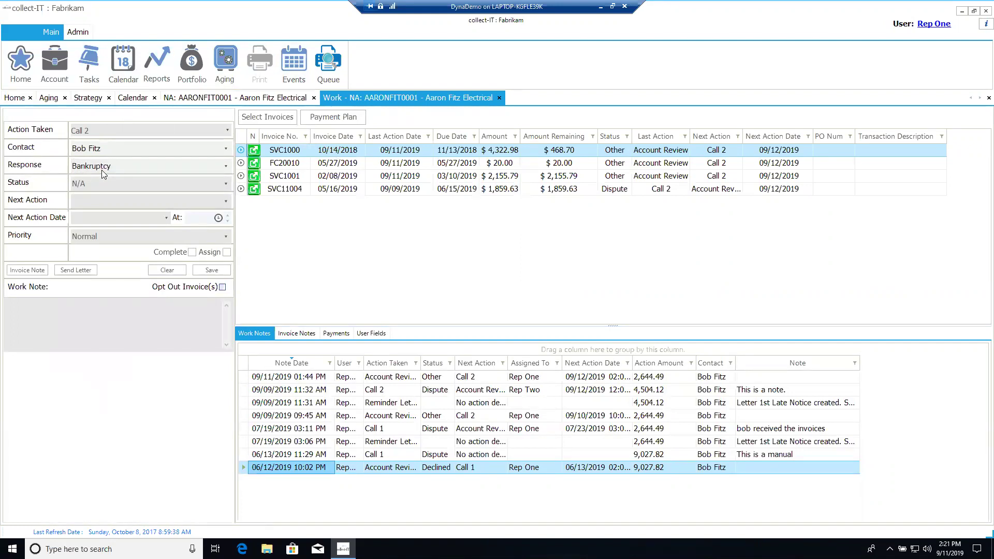
{"action": "left_click", "coordinate": [103, 168]}
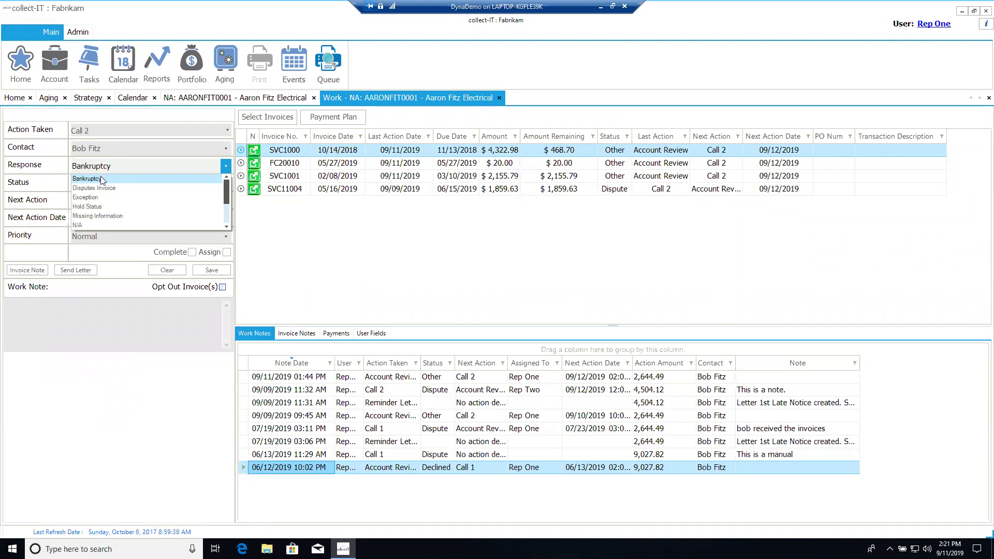
{"action": "left_click", "coordinate": [229, 214]}
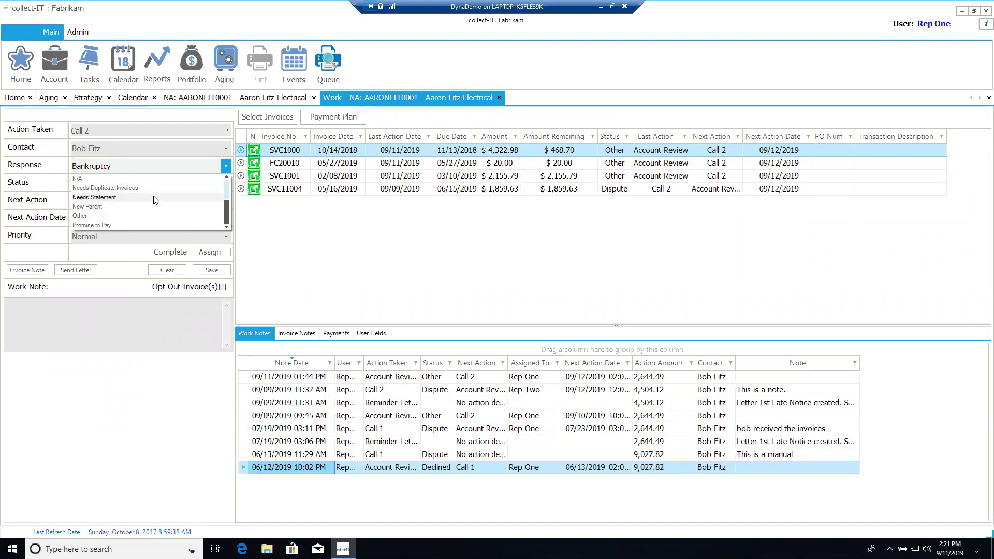
{"action": "left_click", "coordinate": [128, 187]}
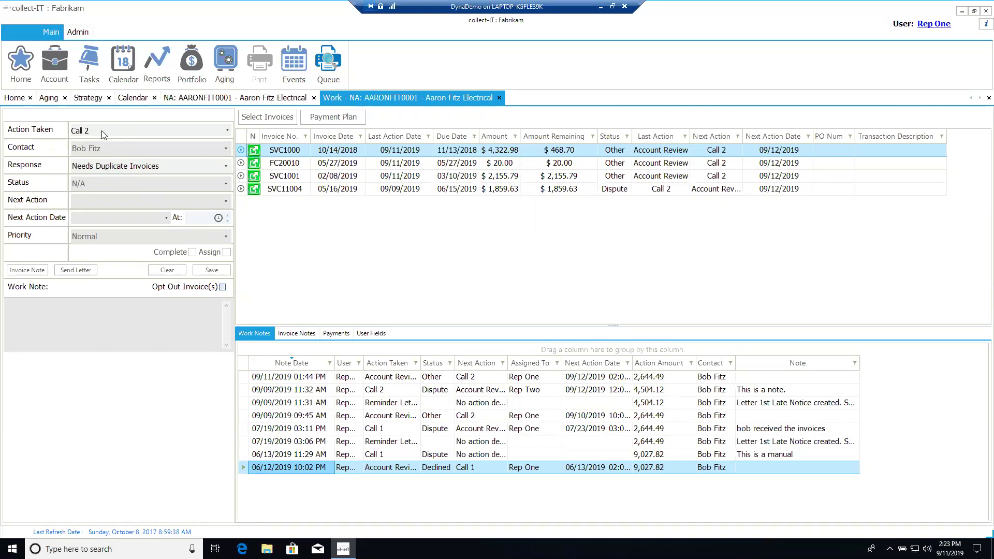
Set the status of the invoices being worked to Dispute, with Damaged as the dispute reason
{"action": "left_click", "coordinate": [103, 184]}
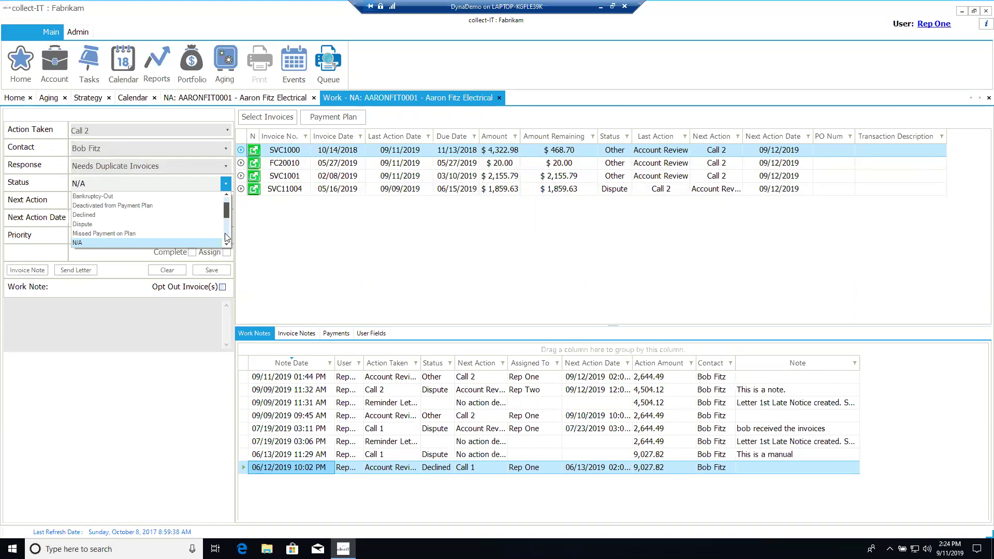
{"action": "left_click", "coordinate": [82, 224]}
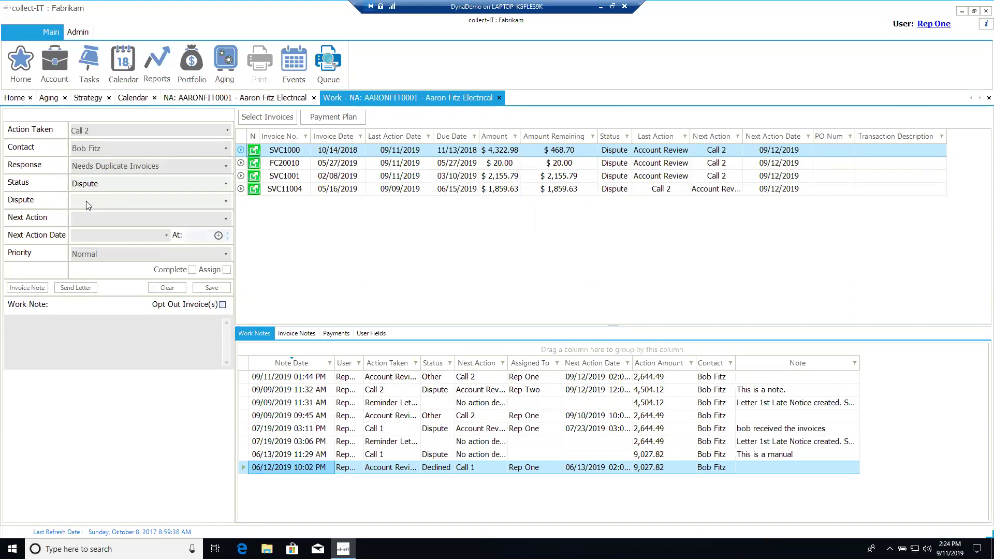
{"action": "left_click", "coordinate": [88, 205]}
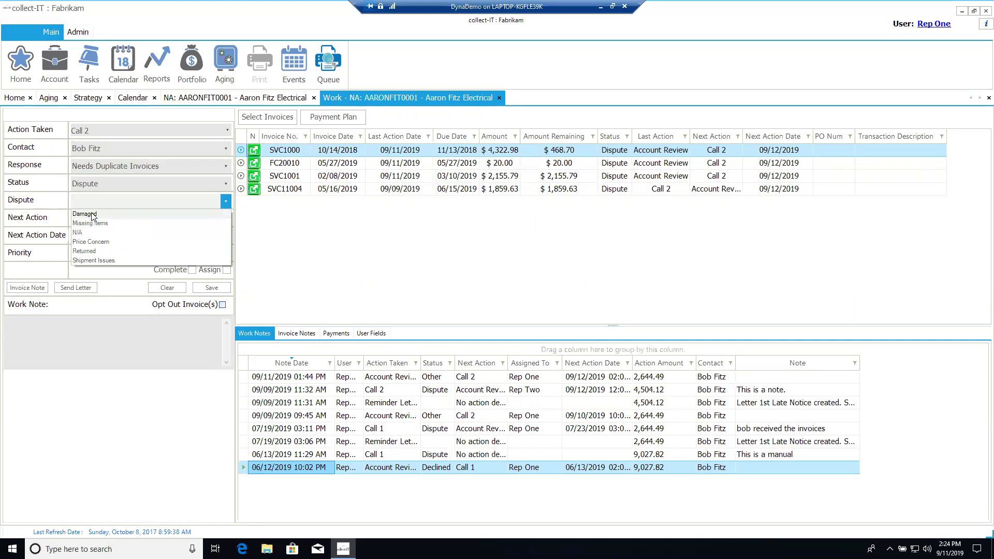
{"action": "left_click", "coordinate": [86, 214]}
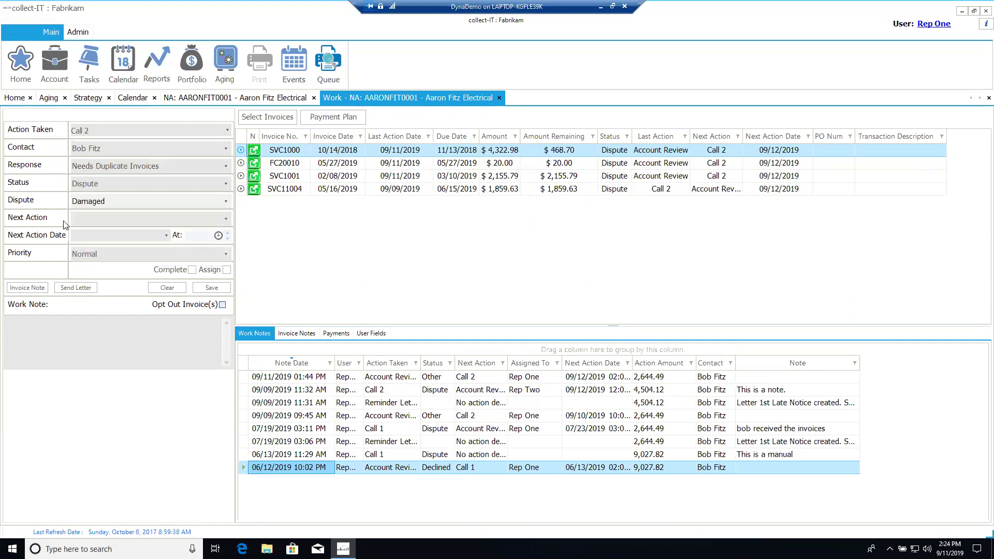
Set the next action to Account Review on Friday, September 13, 2019, assigned to the Legal Department
{"action": "left_click", "coordinate": [113, 222]}
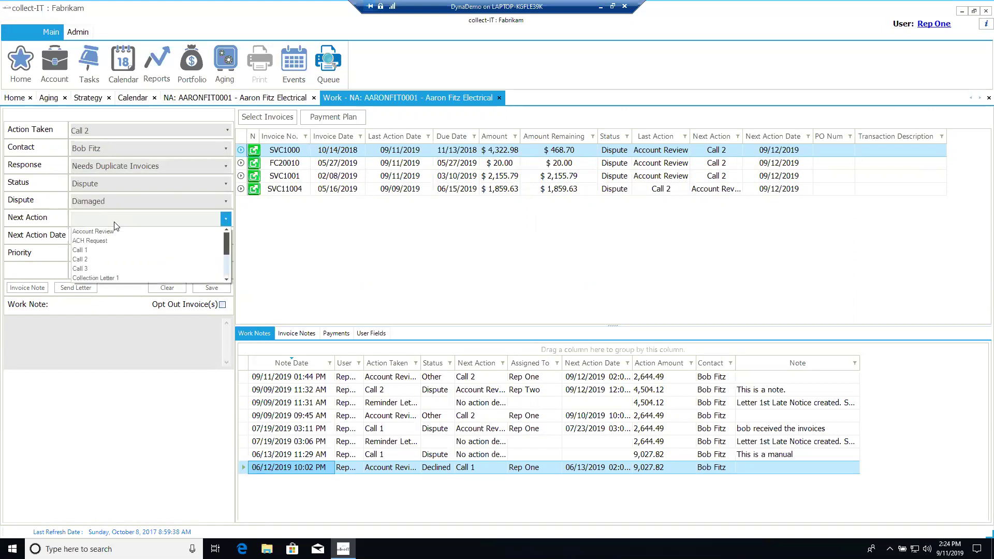
{"action": "left_click", "coordinate": [116, 223]}
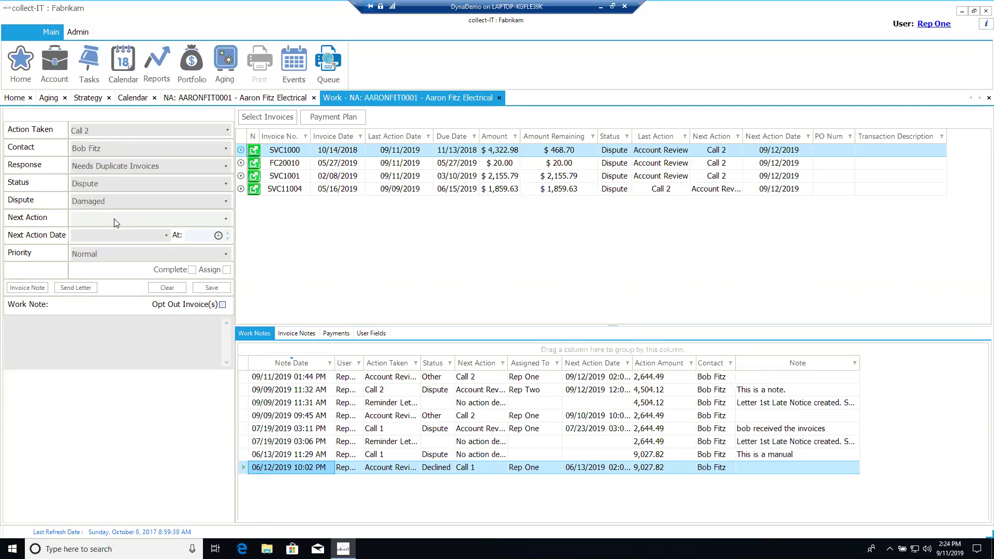
{"action": "left_click", "coordinate": [116, 223]}
{"action": "left_click", "coordinate": [94, 231]}
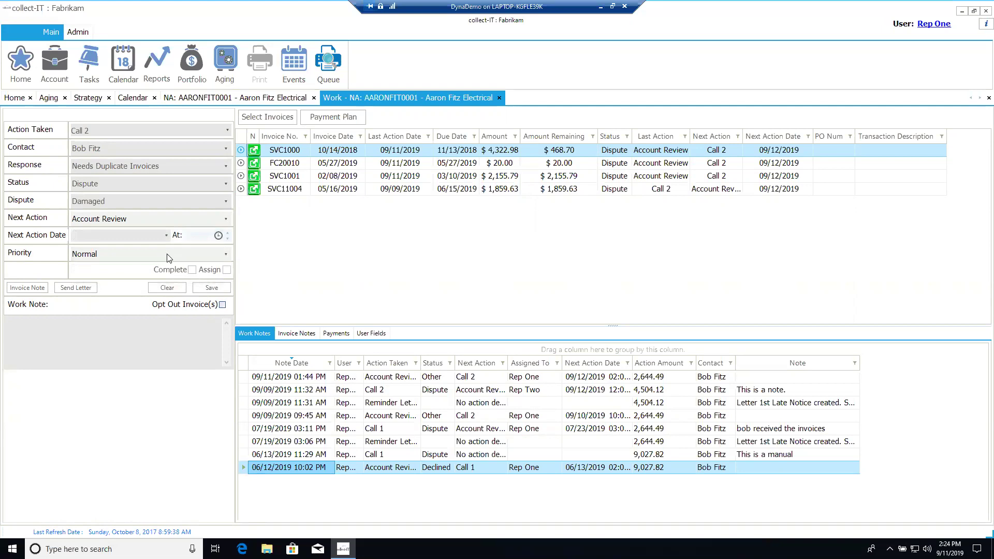
{"action": "left_click", "coordinate": [227, 269]}
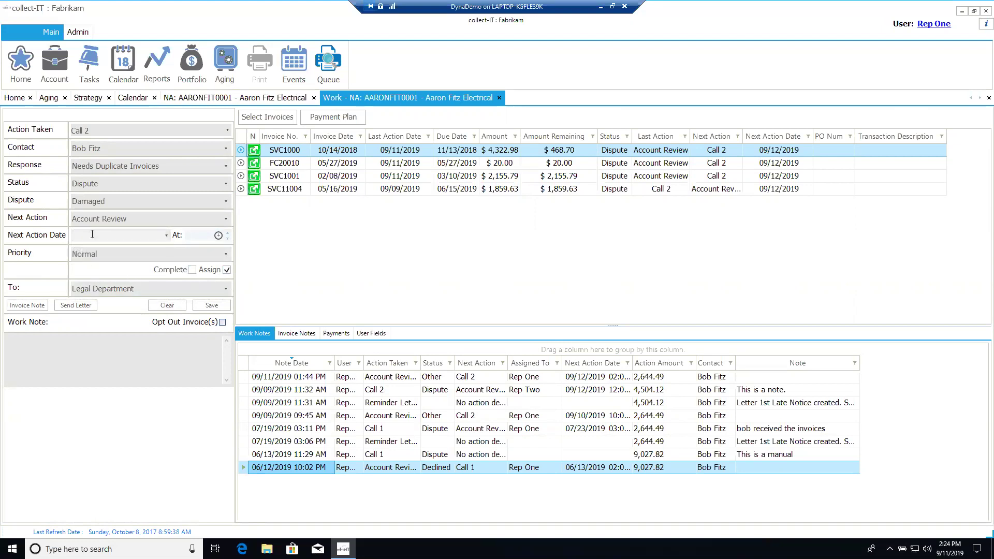
{"action": "left_click", "coordinate": [166, 235]}
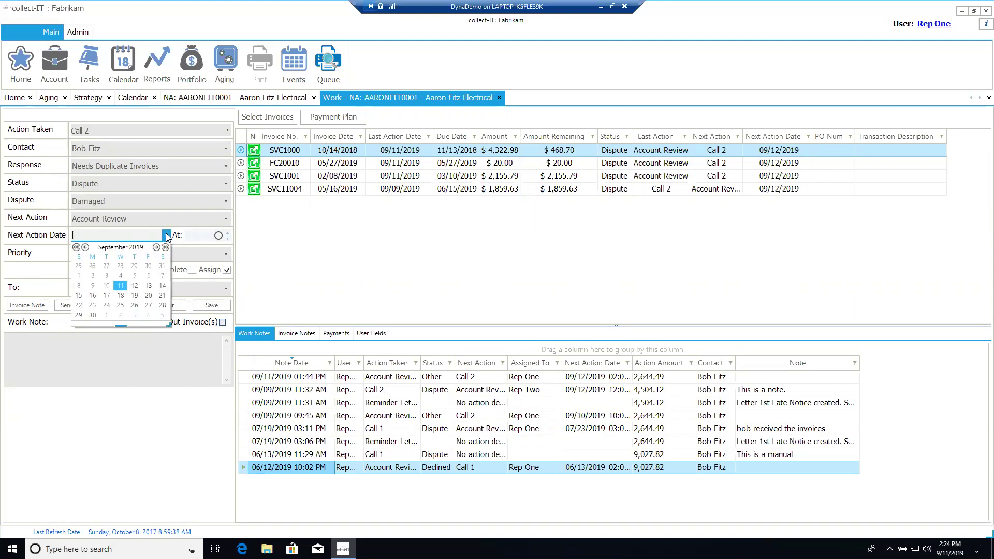
{"action": "left_click", "coordinate": [148, 286]}
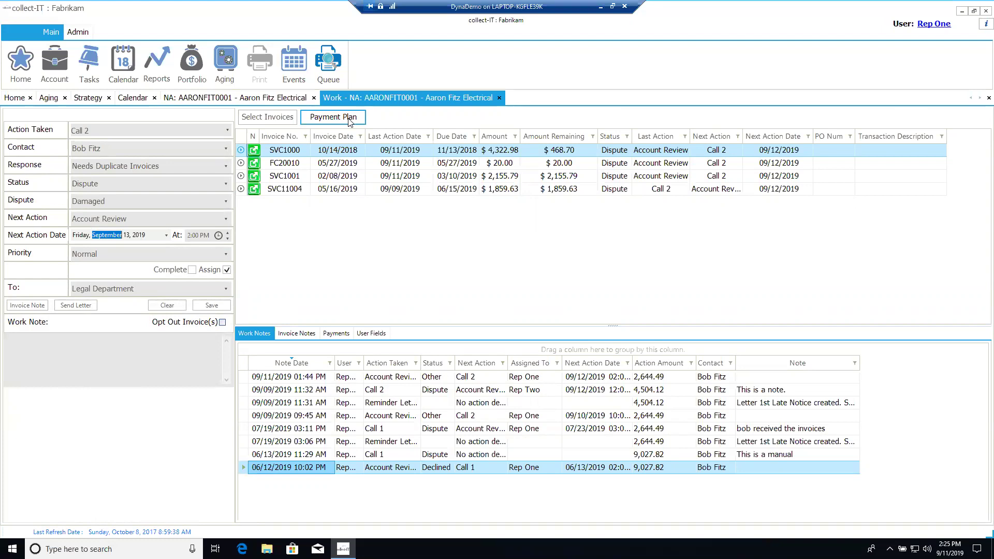
Enter the work note "This is a note." for the call
{"action": "left_click", "coordinate": [107, 347]}
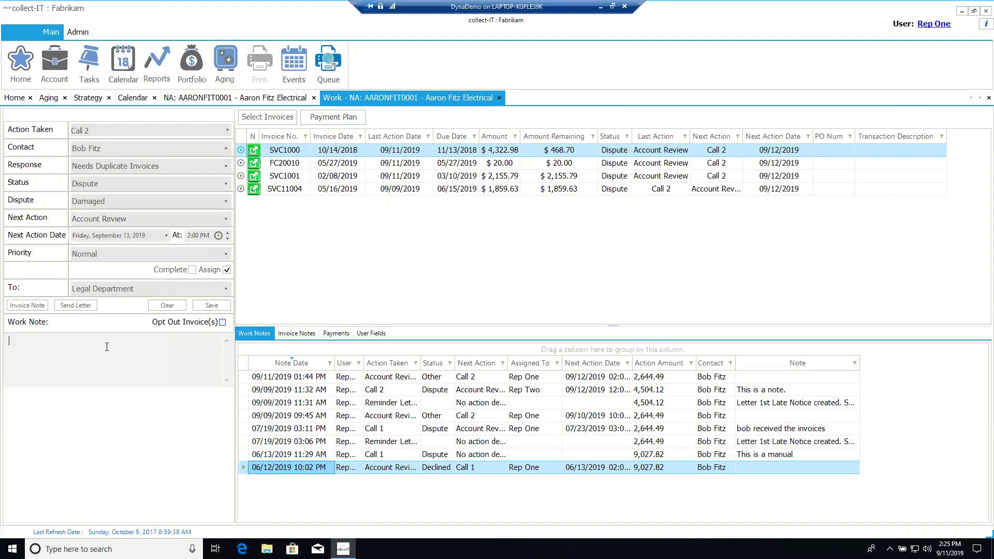
{"action": "type", "text": "This is ano"}
{"action": "key", "text": "BackSpace"}
{"action": "key", "text": "BackSpace"}
{"action": "type", "text": "note."}
Email the 1st Late Notice letter to the customer's contact, including the invoice copies and the customer statement
{"action": "left_click", "coordinate": [72, 306]}
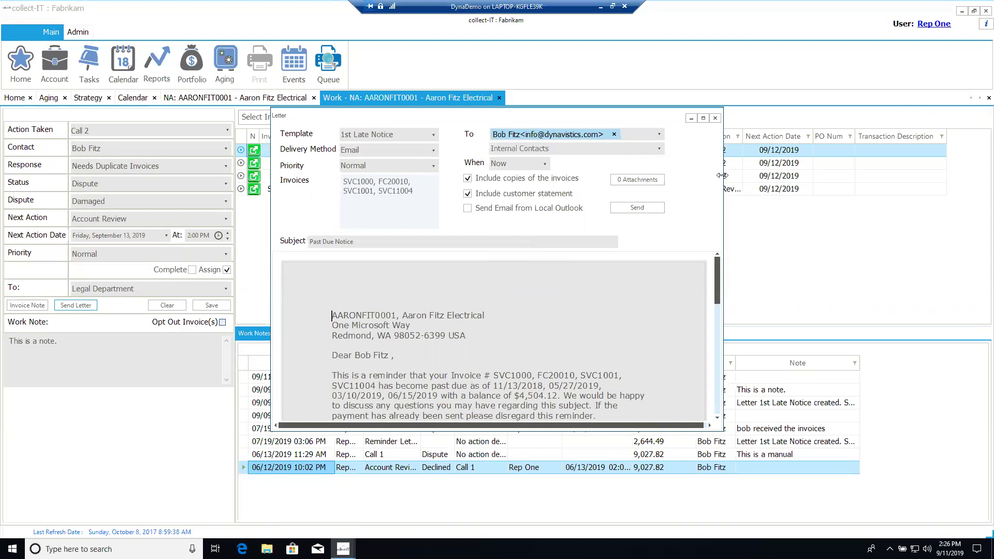
{"action": "left_click", "coordinate": [651, 206]}
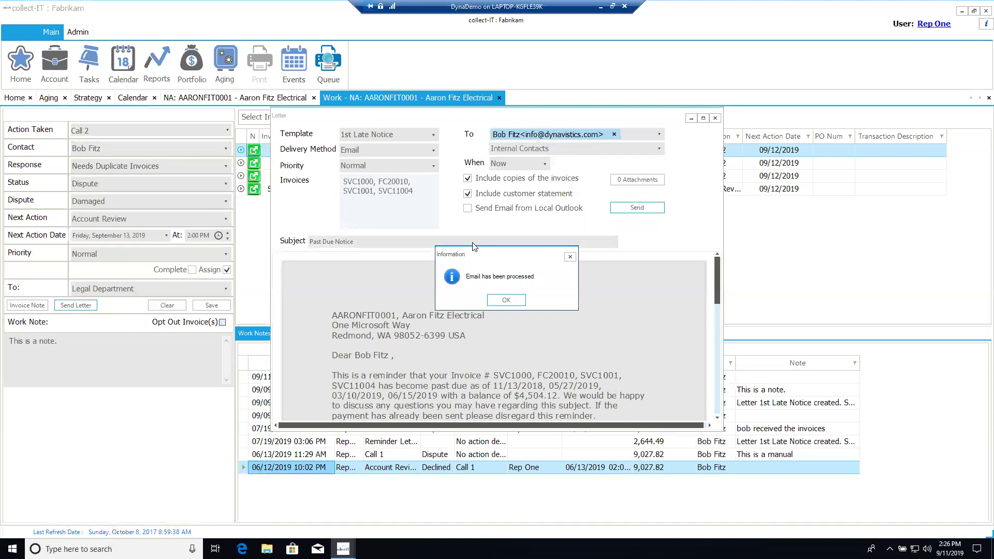
{"action": "left_click", "coordinate": [506, 300]}
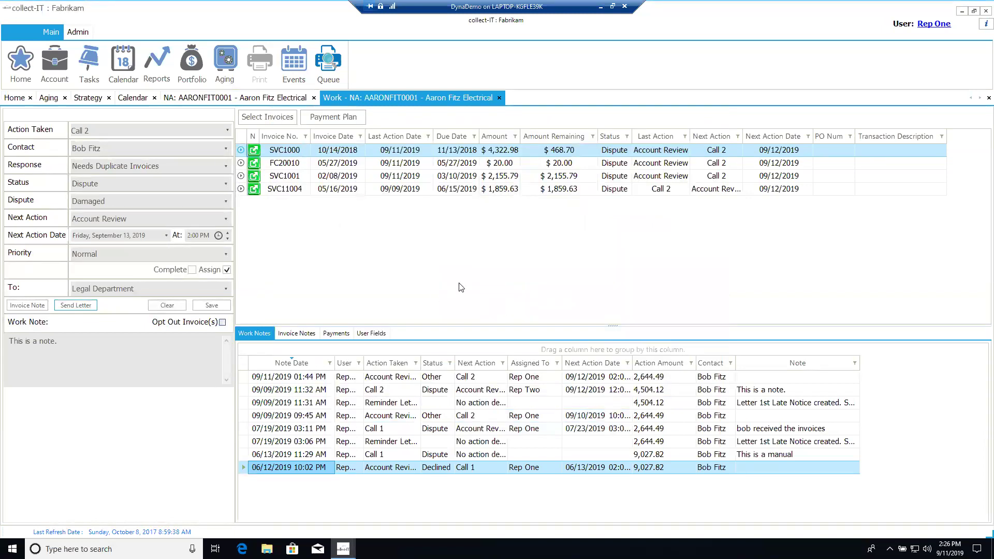
{"action": "left_click", "coordinate": [102, 339]}
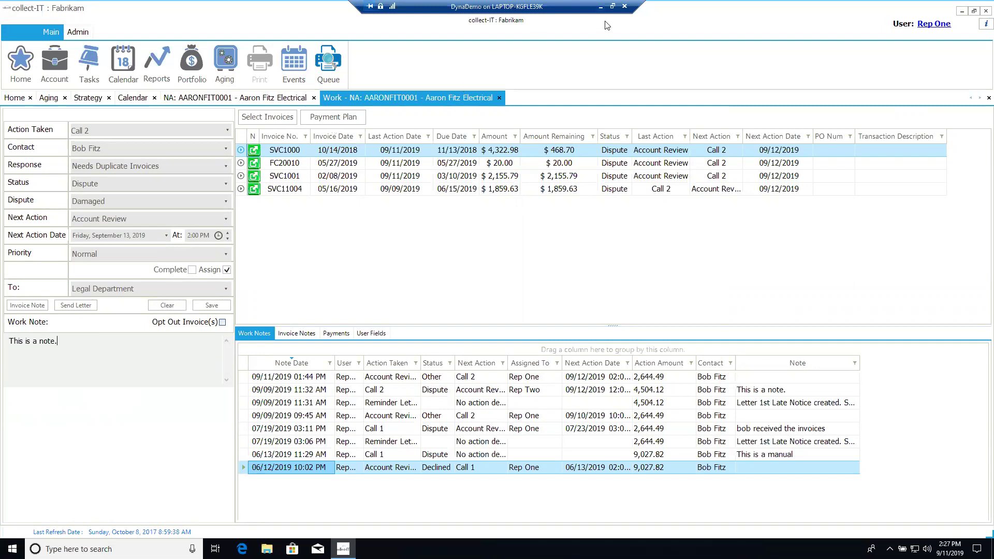
Switch to Outlook, open today's Past Due Notice email, and look through its attached Statement.pdf
{"action": "left_click", "coordinate": [600, 7]}
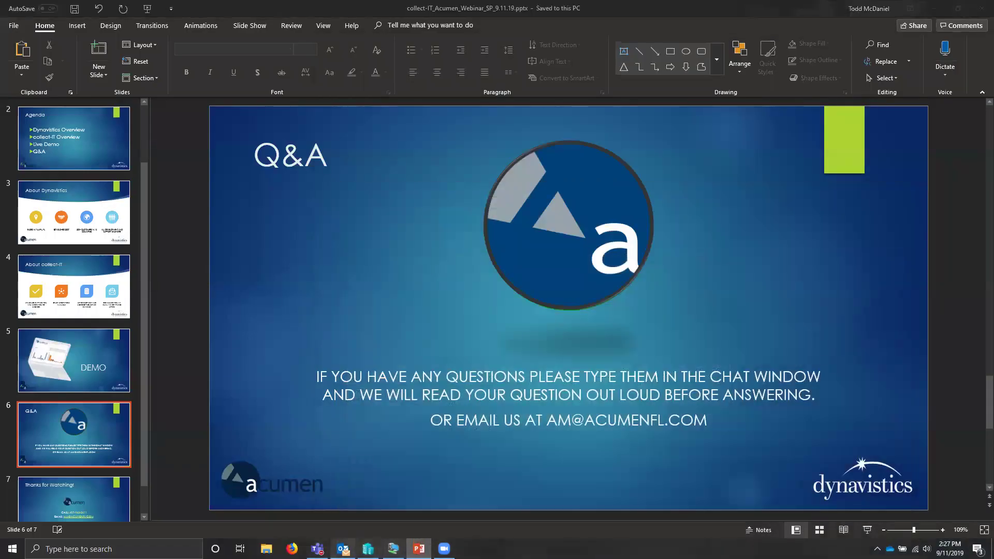
{"action": "key", "text": "alt+Tab"}
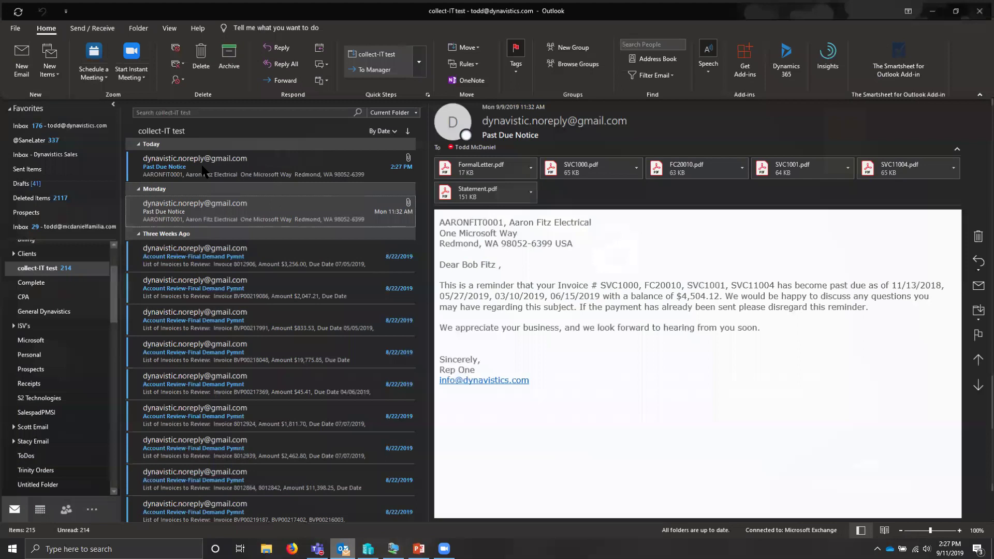
{"action": "left_click", "coordinate": [203, 171]}
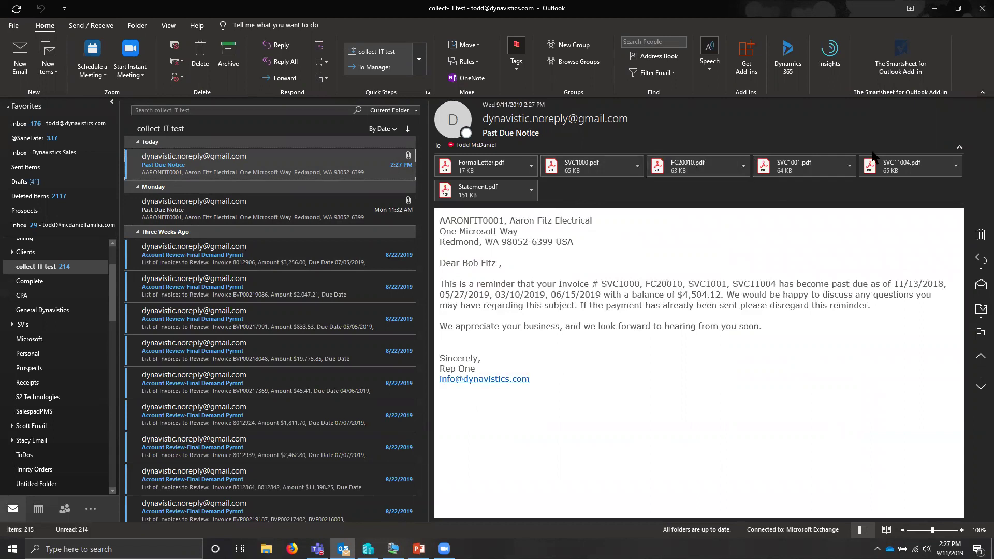
{"action": "double_click", "coordinate": [512, 193]}
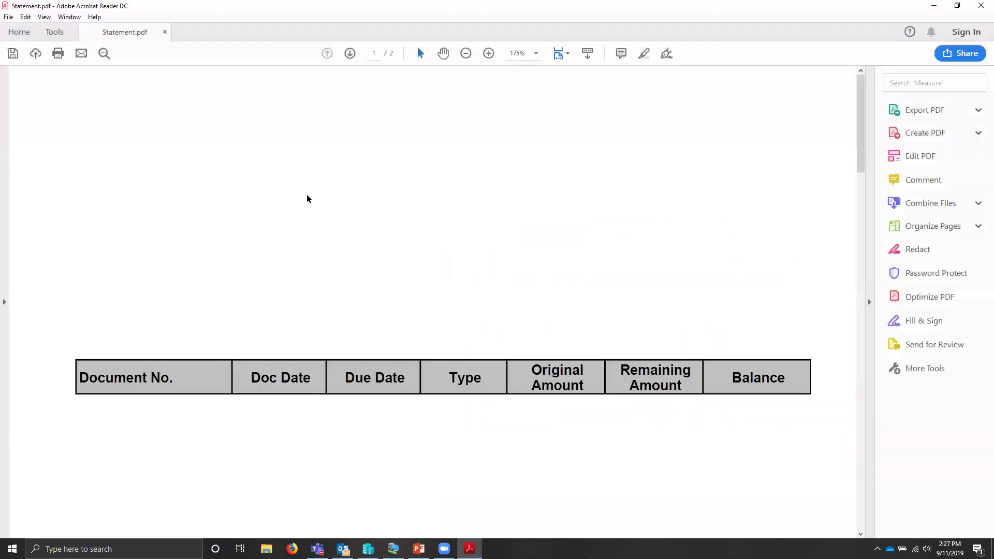
{"action": "scroll", "coordinate": [383, 311], "scroll_direction": "down", "scroll_amount": 15}
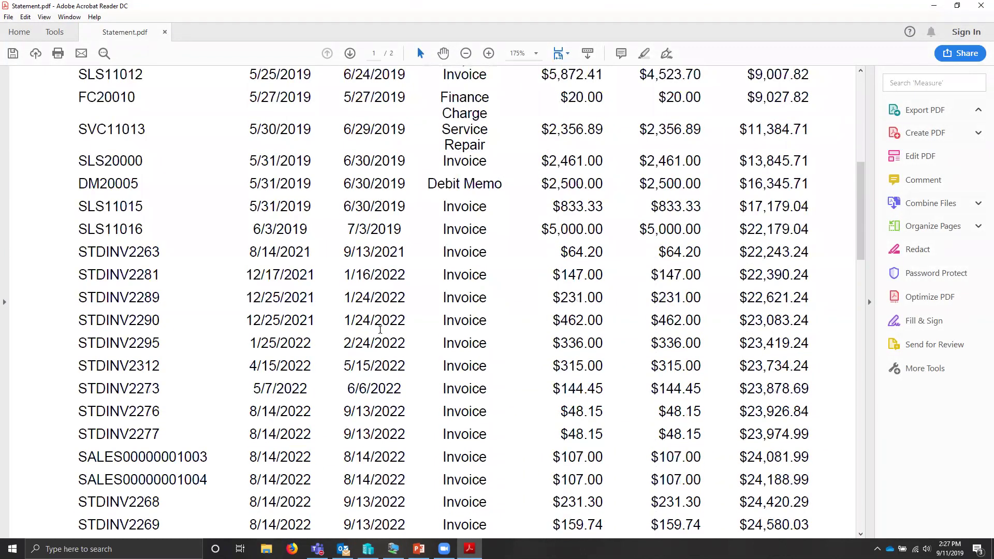
{"action": "scroll", "coordinate": [381, 329], "scroll_direction": "up", "scroll_amount": 18}
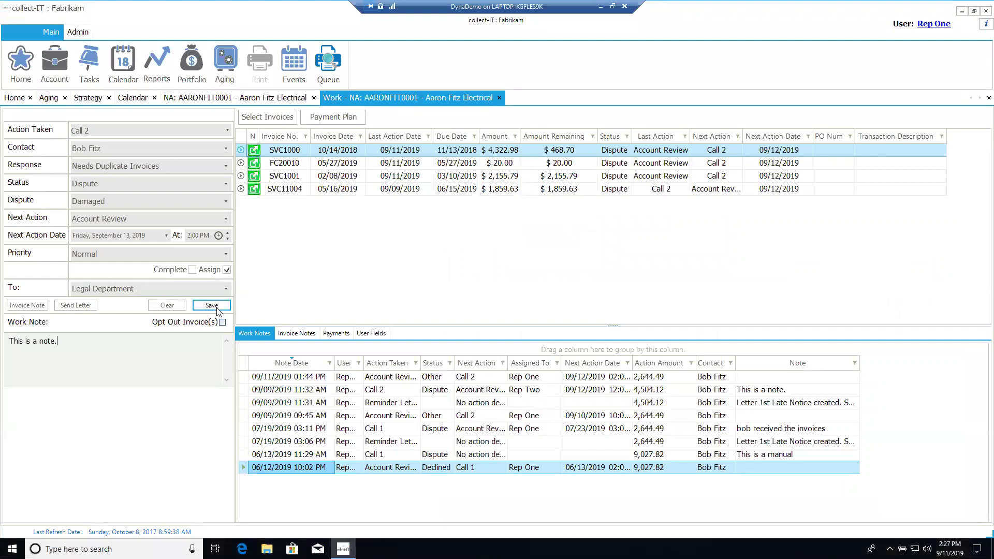
Back in collect-IT, mark the call as complete and save the work entry for the selected invoices
{"action": "left_click", "coordinate": [192, 269]}
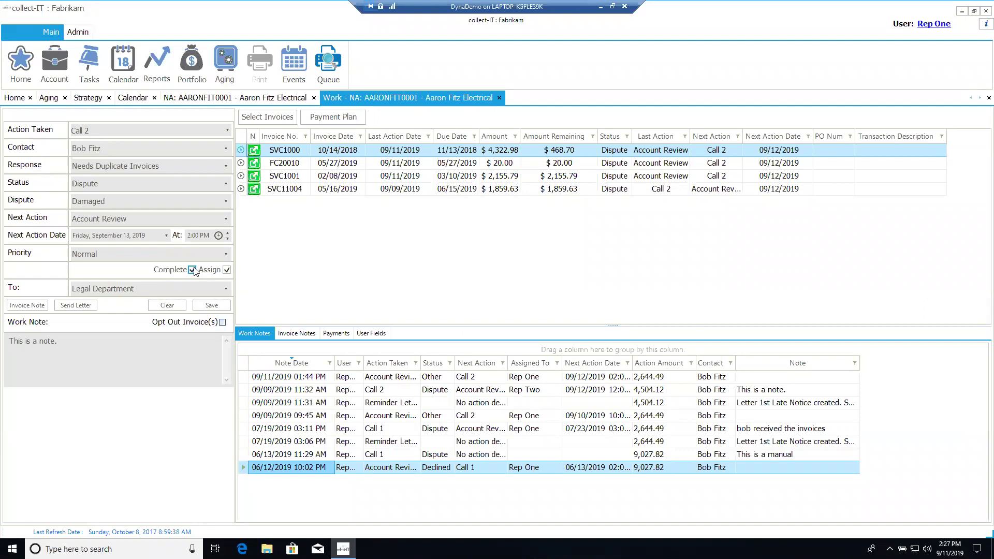
{"action": "left_click", "coordinate": [193, 270]}
{"action": "left_click", "coordinate": [193, 270]}
{"action": "left_click", "coordinate": [207, 305]}
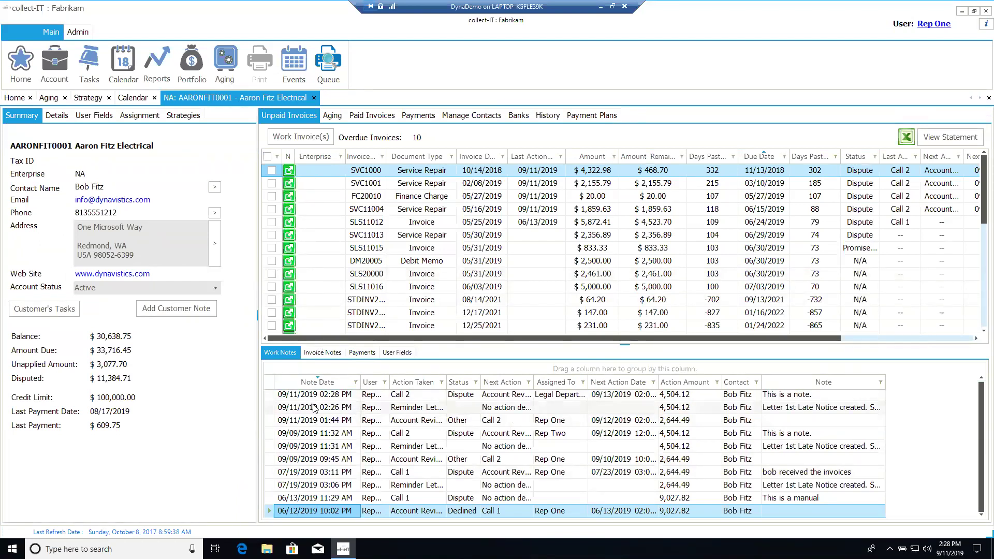
Check the new call and reminder letter work notes, and close and reopen the calendar to refresh its tasks
{"action": "left_click", "coordinate": [341, 395]}
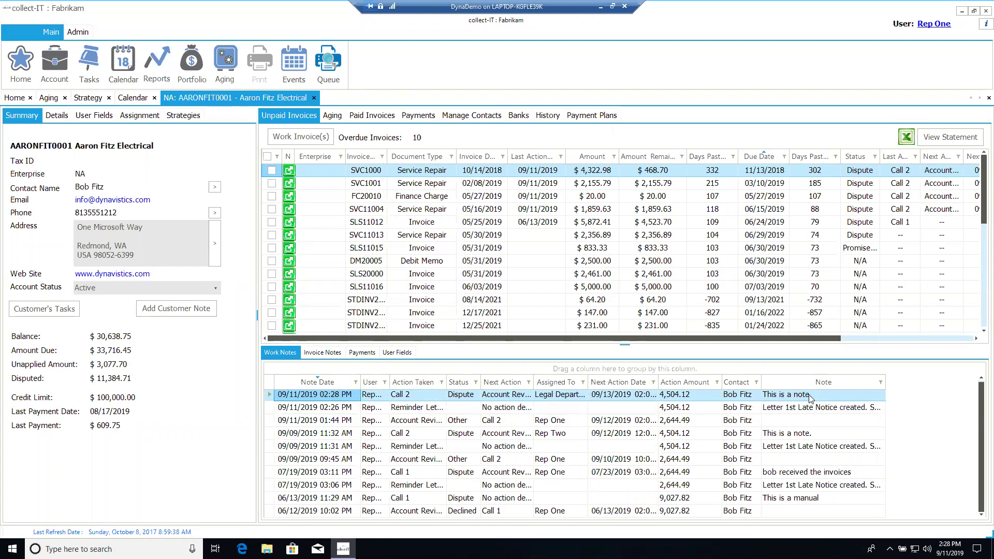
{"action": "left_click", "coordinate": [401, 410]}
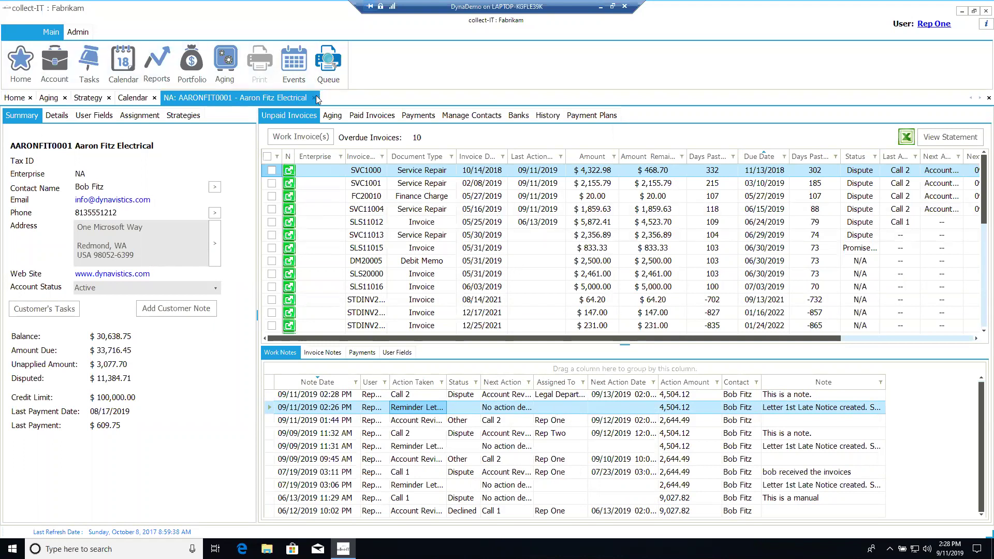
{"action": "left_click", "coordinate": [154, 98]}
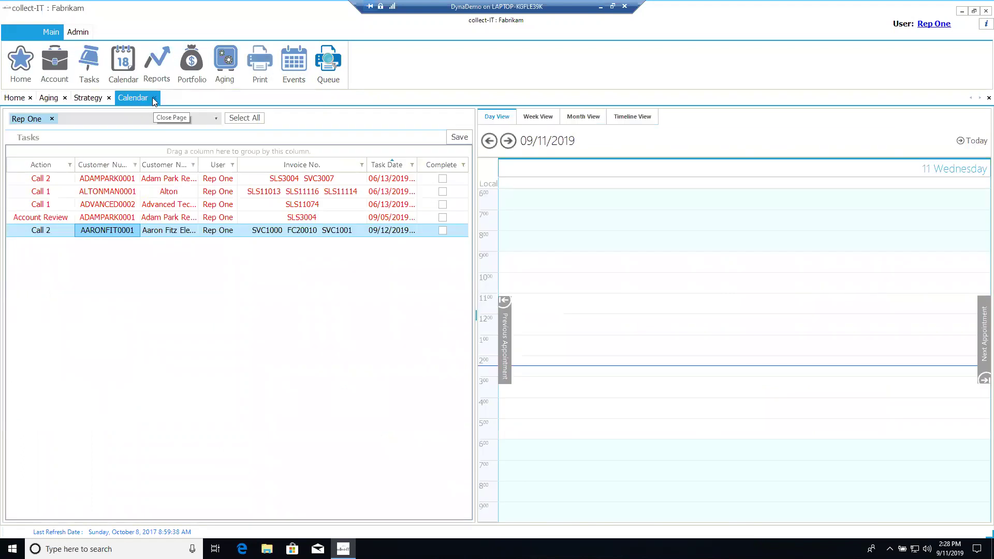
{"action": "left_click", "coordinate": [154, 97]}
{"action": "left_click", "coordinate": [118, 69]}
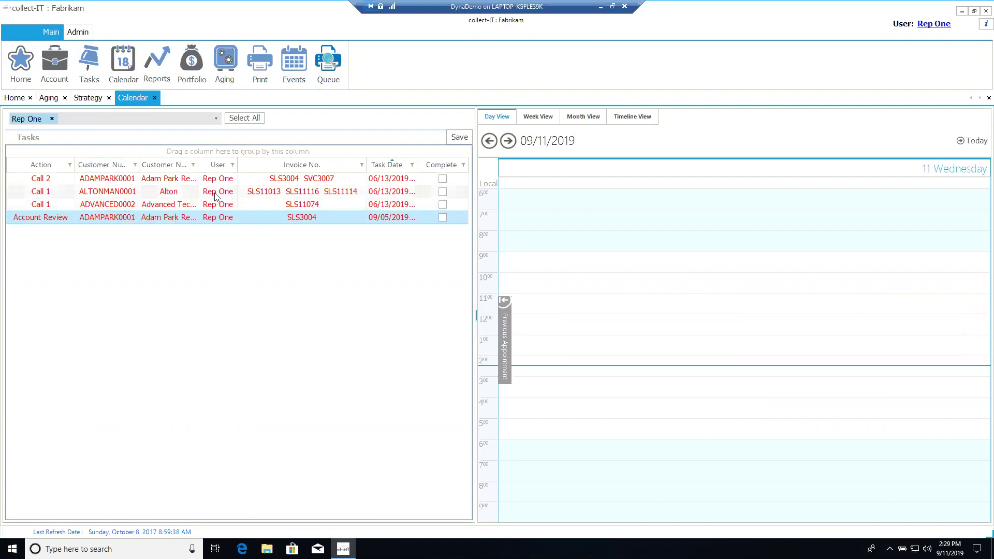
{"action": "double_click", "coordinate": [124, 221]}
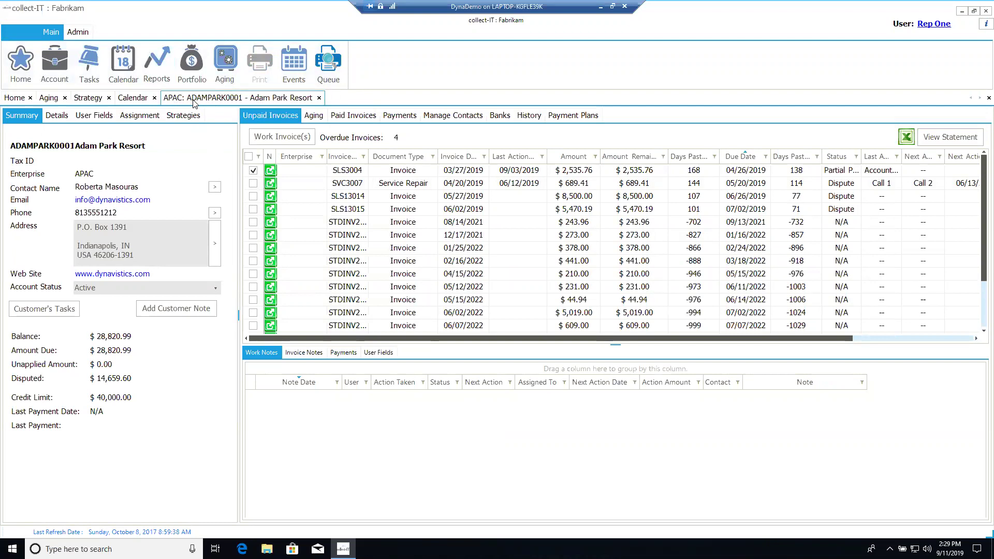
{"action": "left_click", "coordinate": [60, 69]}
{"action": "type", "text": "aaron"}
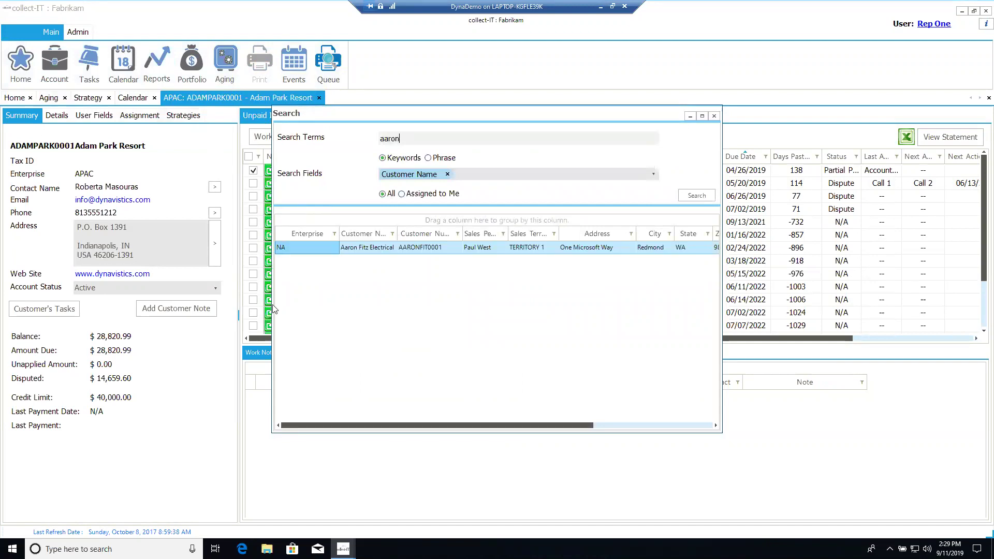
{"action": "left_click", "coordinate": [374, 248]}
{"action": "double_click", "coordinate": [374, 249]}
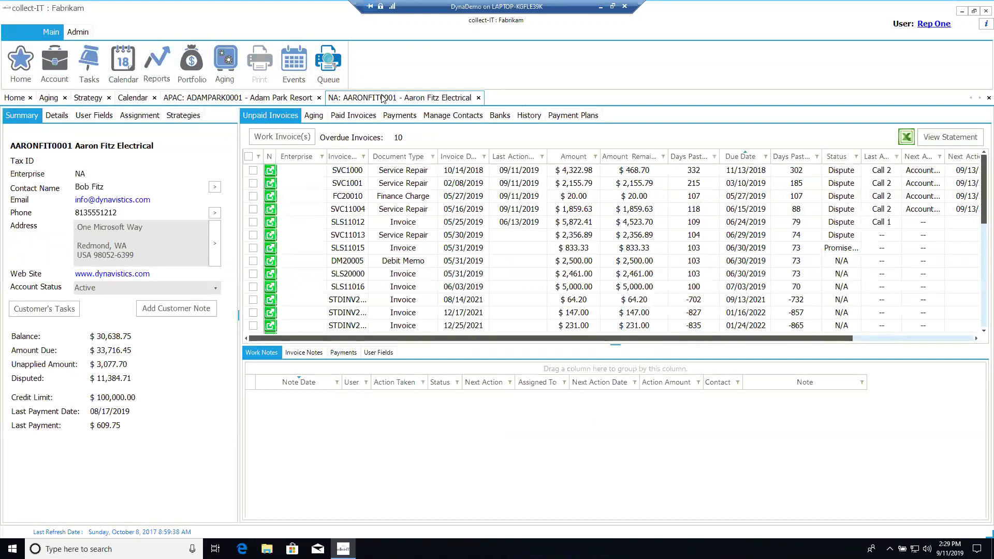
Switch between the two open customer accounts and close the Aaron Fitz Electrical account
{"action": "left_click", "coordinate": [263, 98]}
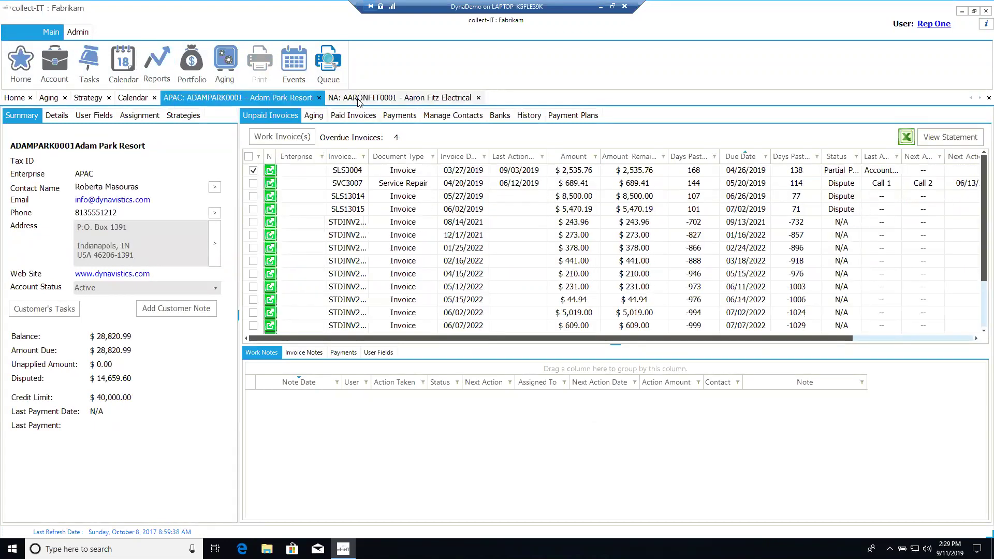
{"action": "left_click", "coordinate": [329, 98]}
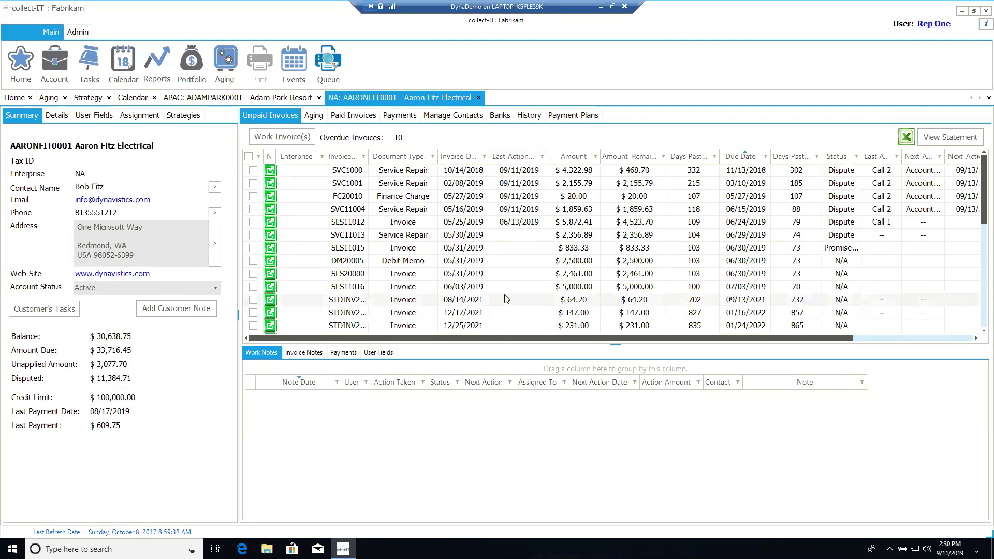
{"action": "left_click", "coordinate": [478, 97]}
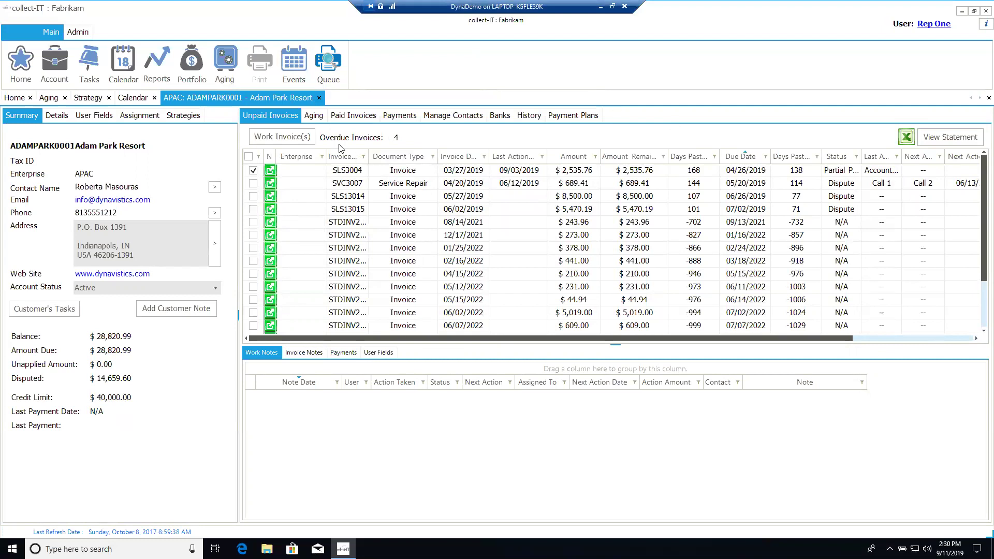
Review the strategies assigned to Adam Park Resort and the customer's credit and contact details
{"action": "left_click", "coordinate": [172, 116]}
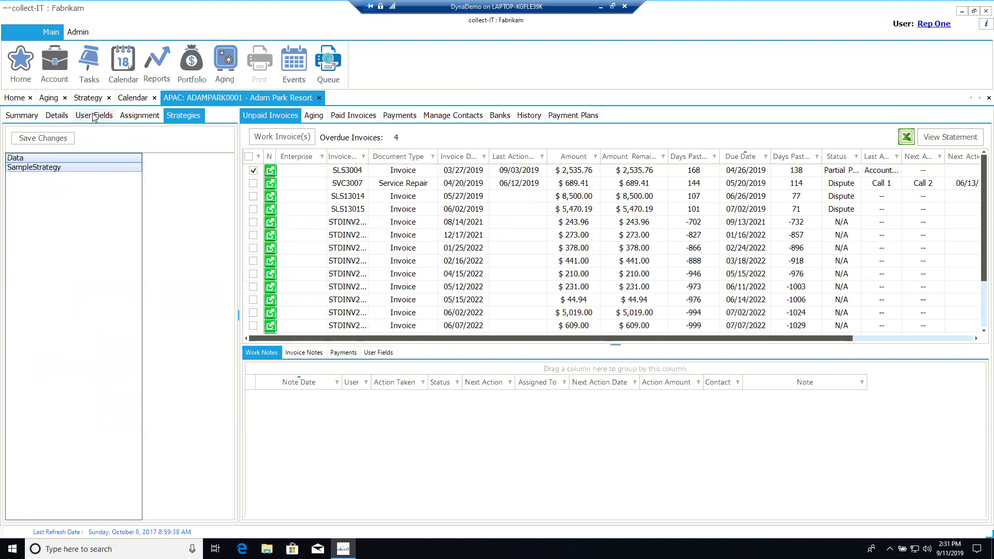
{"action": "left_click", "coordinate": [54, 116]}
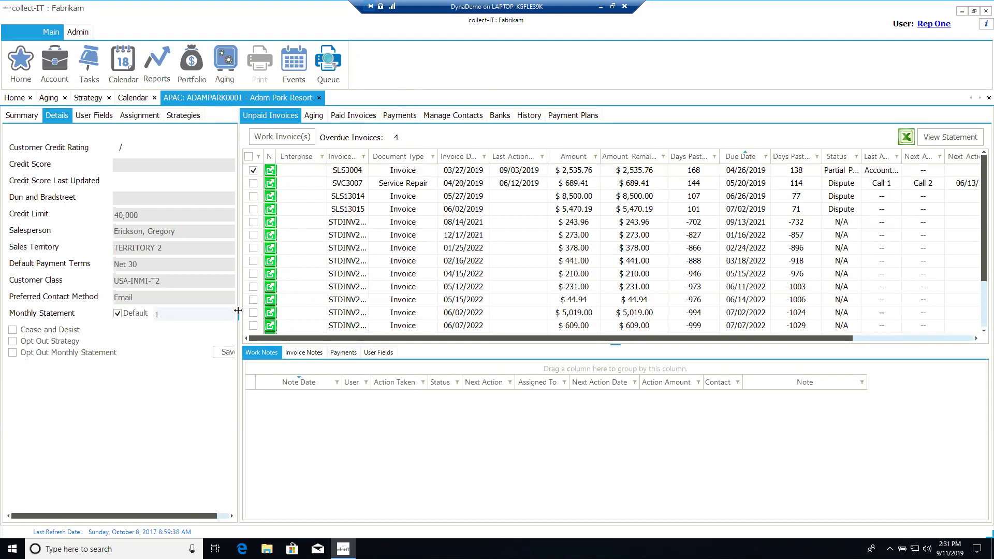
{"action": "left_click_drag", "start_coordinate": [238, 312], "coordinate": [263, 314]}
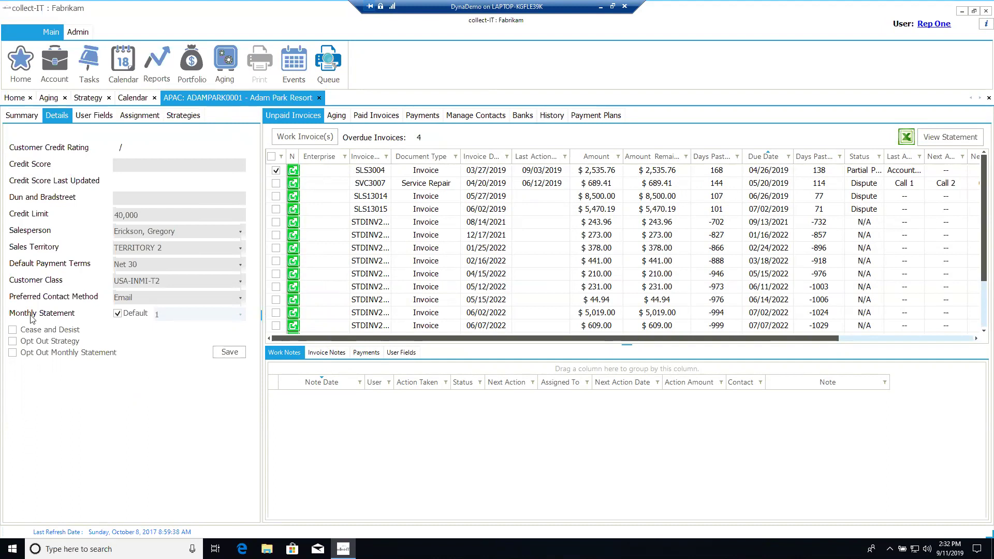
{"action": "left_click", "coordinate": [31, 120]}
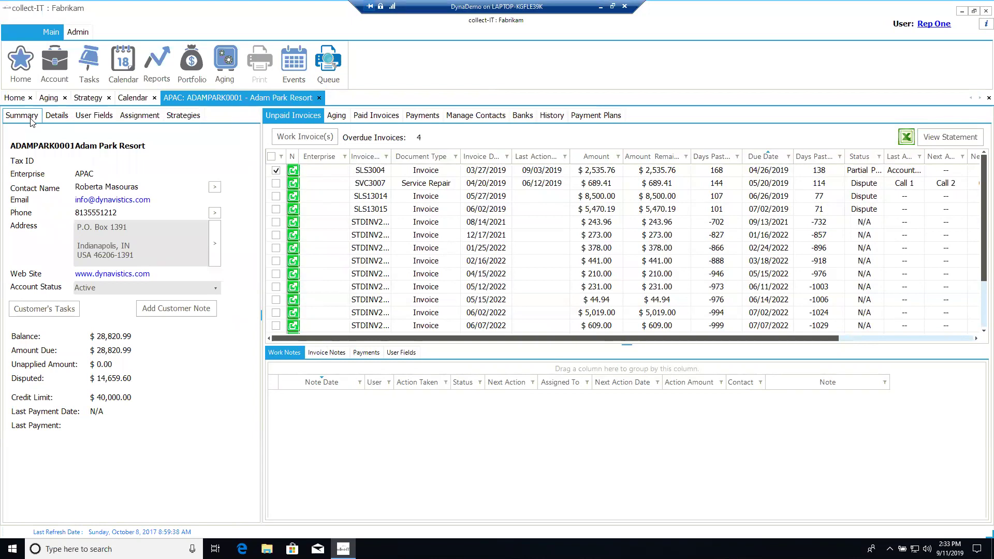
{"action": "left_click", "coordinate": [33, 118]}
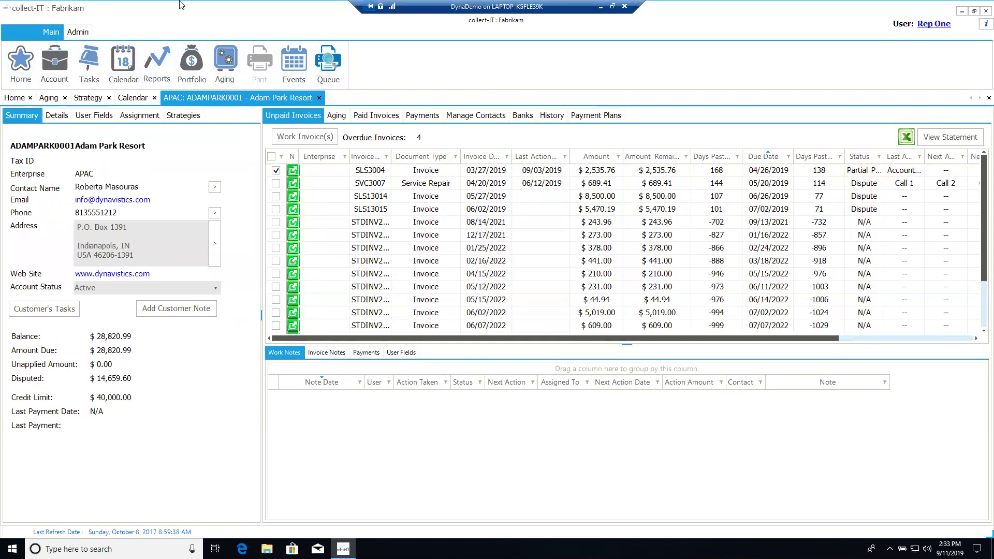
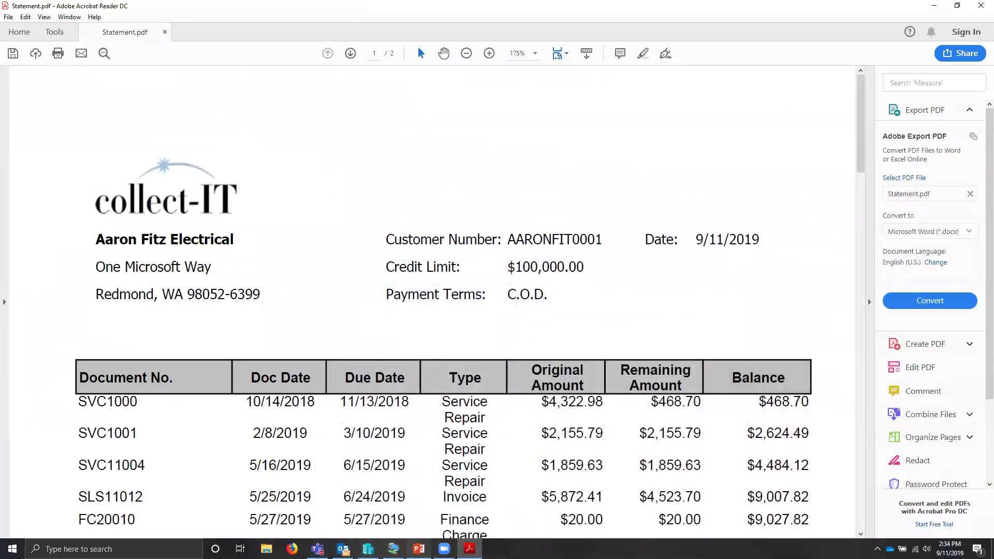
Switch to the PowerPoint webinar presentation and show the closing "Thanks for Watching!" slide
{"action": "key", "text": "alt+Tab"}
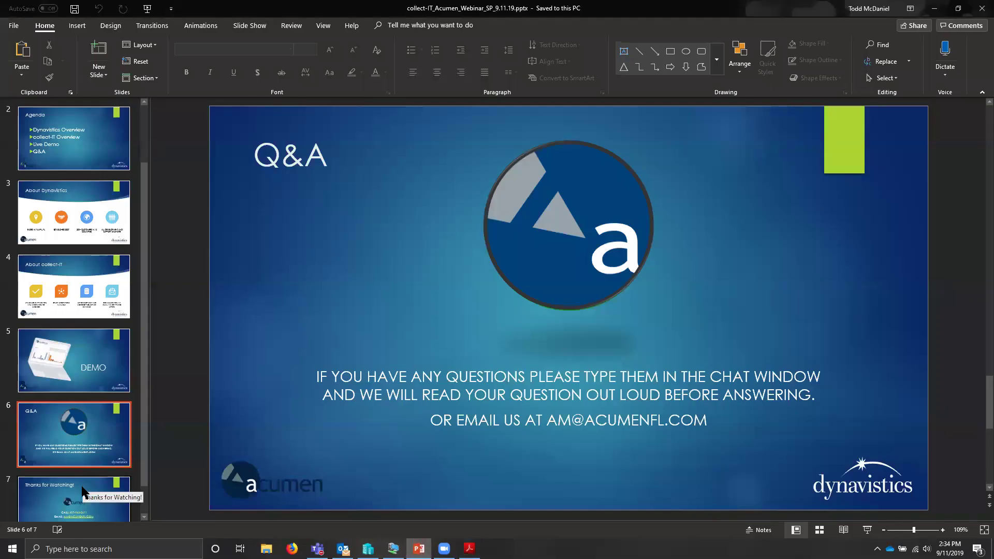
{"action": "left_click", "coordinate": [80, 494]}
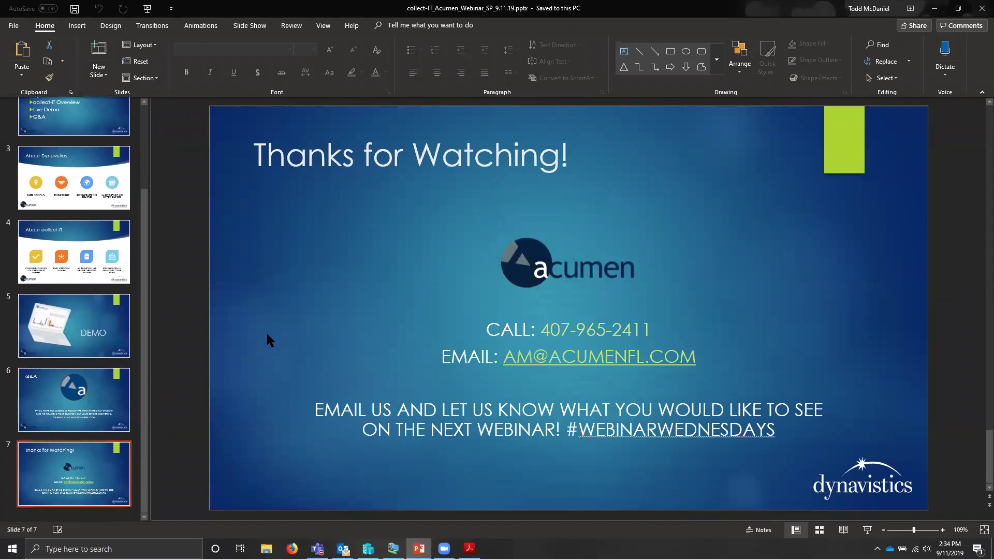